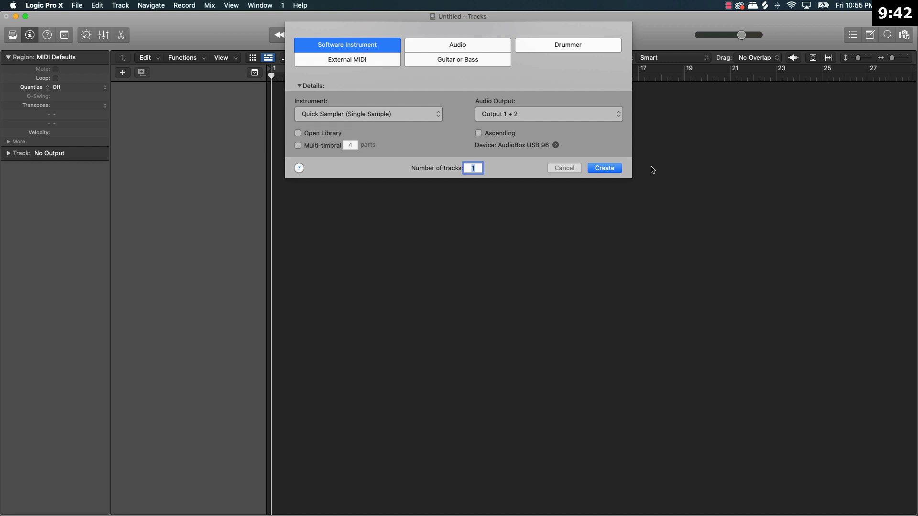
Create one software instrument track using Quick Sampler (Single Sample) as its instrument
left_click(605, 168)
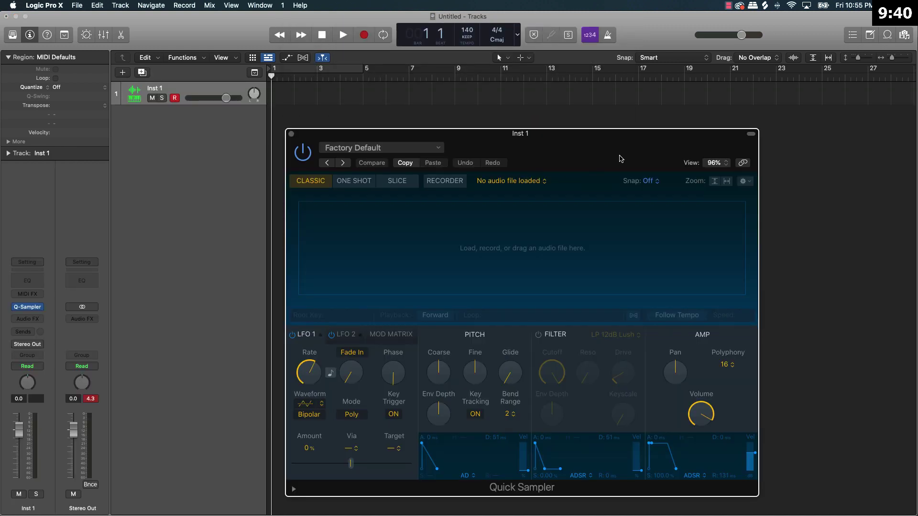
left_click_drag(620, 159, 402, 124)
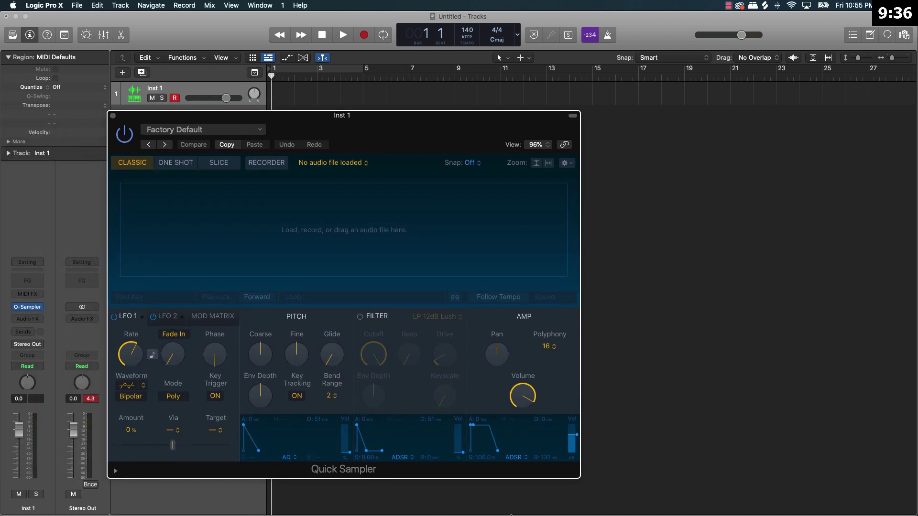
Switch to Splice, preview SOULSURPLUS_Processional_melodic_loop_11_full_gospel_70_bpm_Fmin.wav, and load it into Quick Sampler
left_click(407, 502)
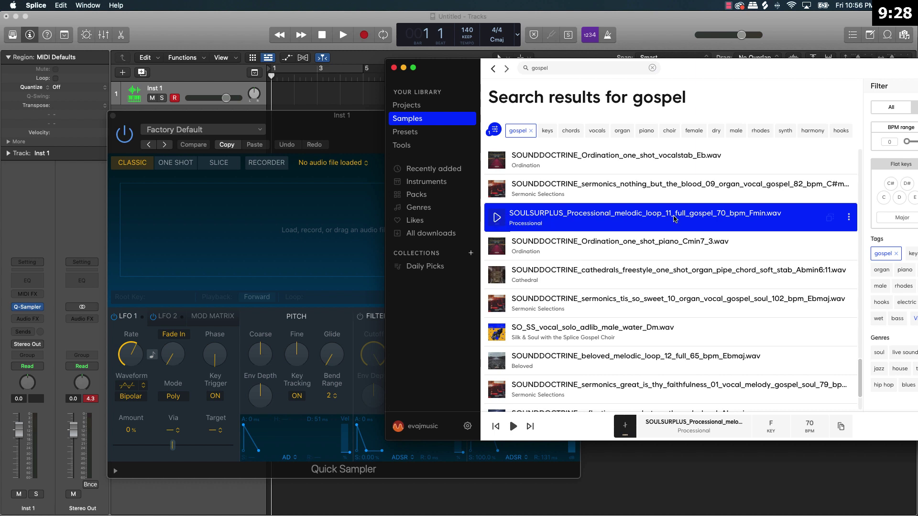
left_click(496, 219)
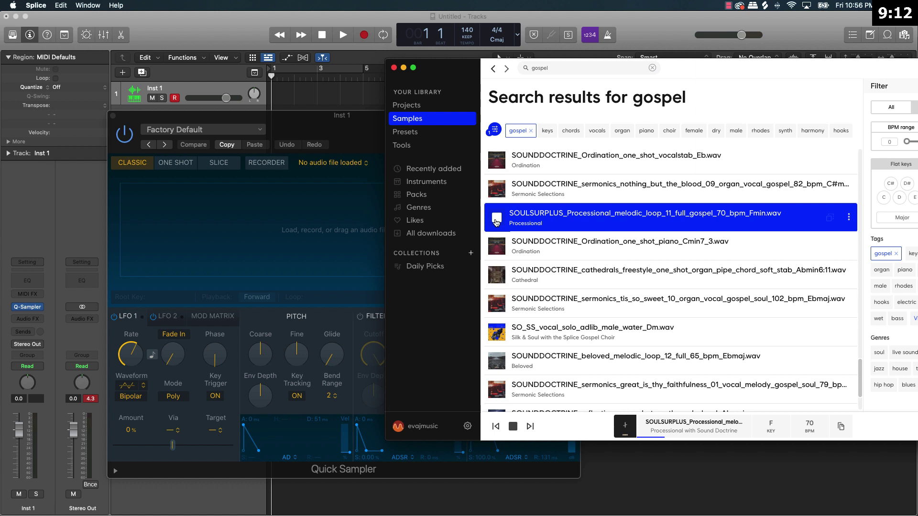
left_click(496, 221)
left_click_drag(545, 216, 255, 231)
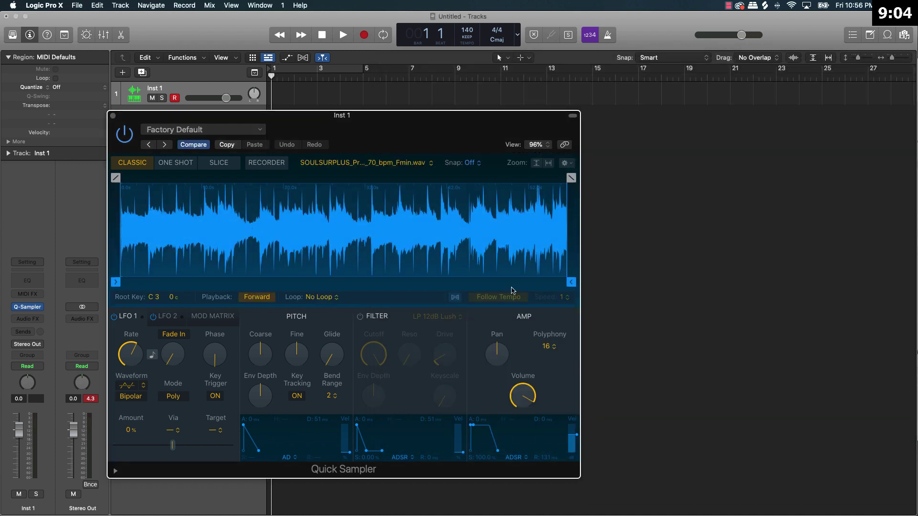
left_click_drag(397, 131, 567, 130)
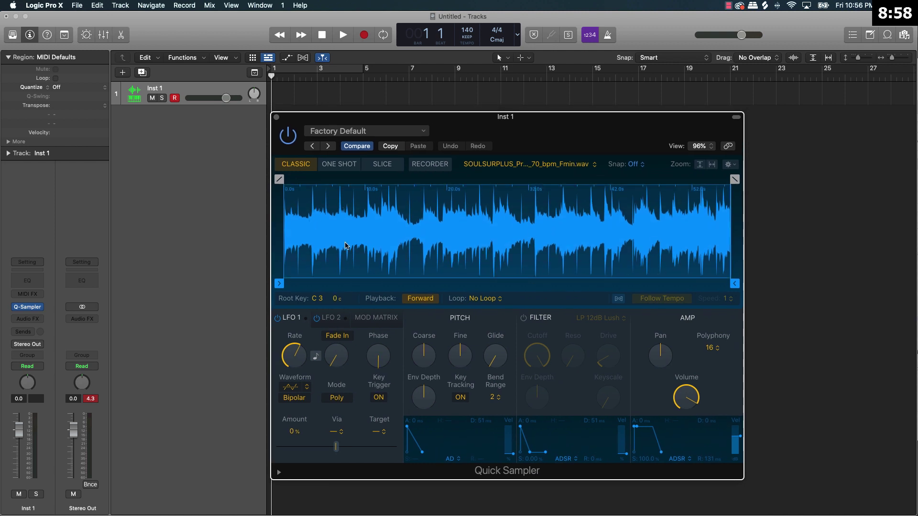
Audition the sample with Flex on against the metronome and a bar 1 to 5 cycle, and turn Flex back off
left_click(619, 300)
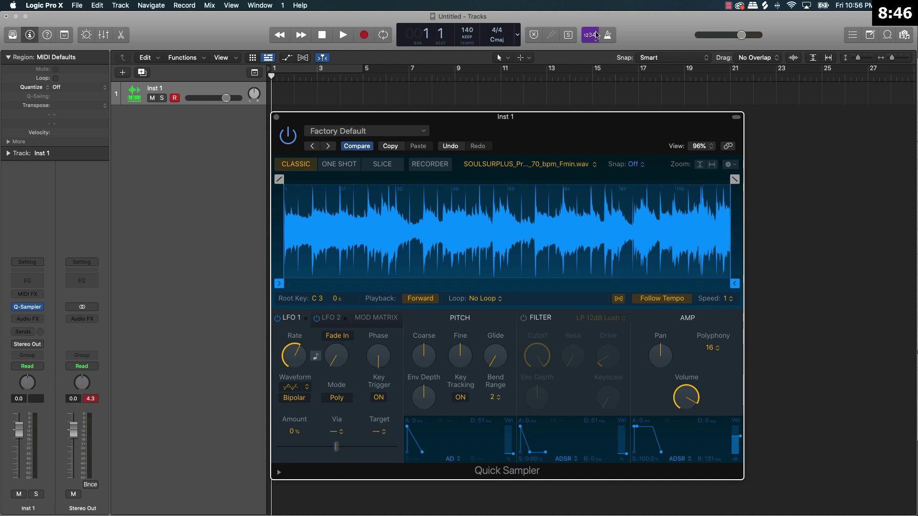
left_click(610, 35)
left_click(348, 70)
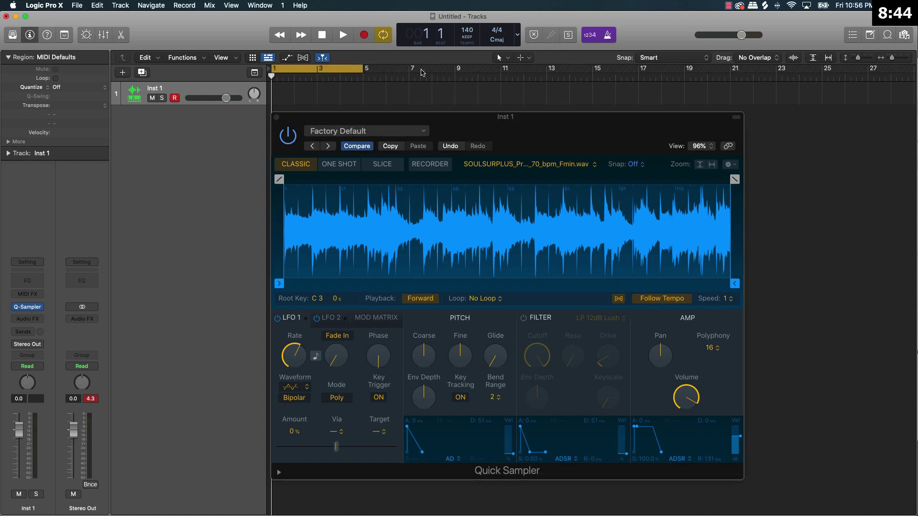
key("space")
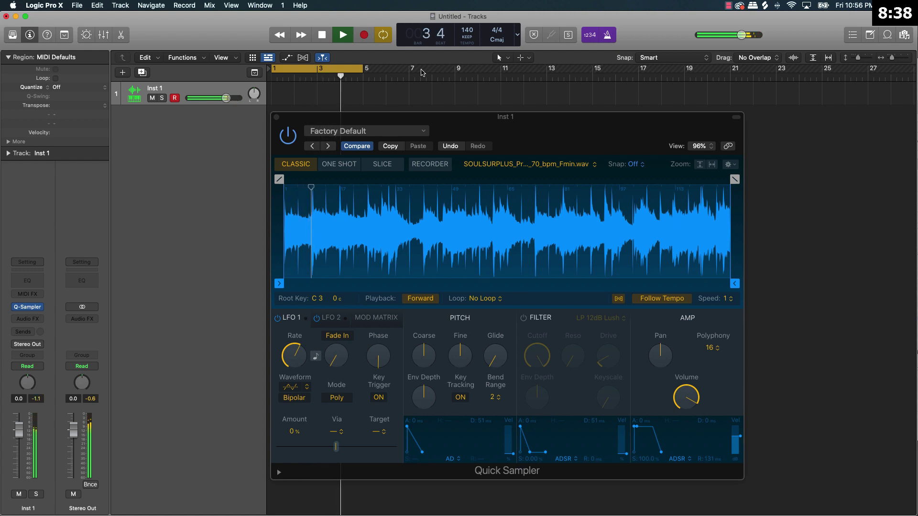
key("space")
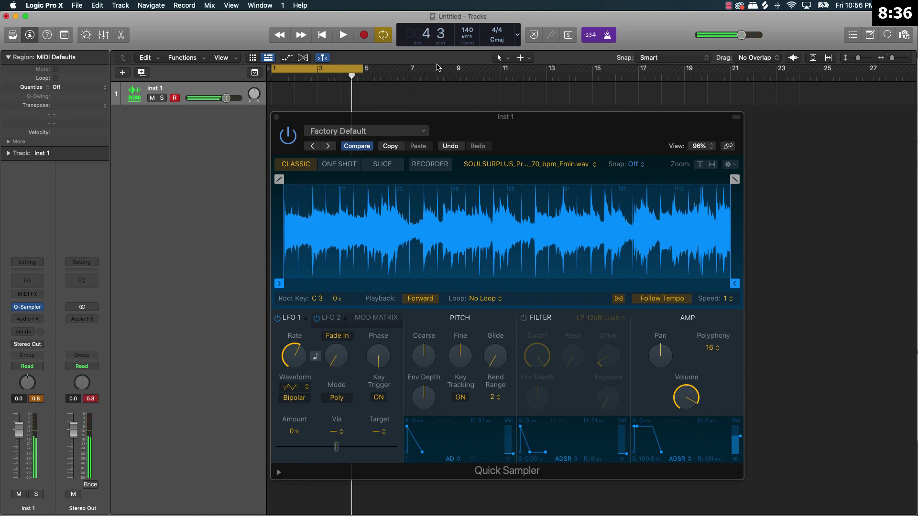
left_click(618, 299)
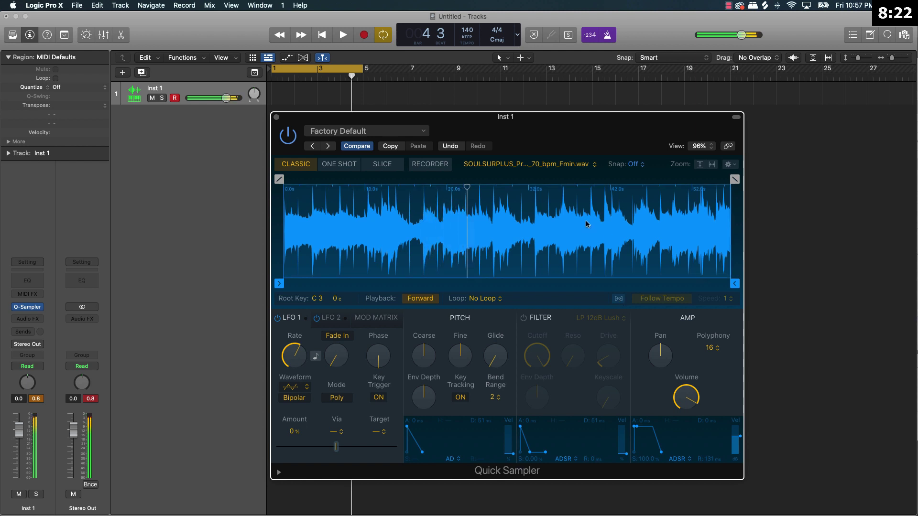
Close the Quick Sampler window and display an enlarged on-screen piano keyboard below the tracks
left_click(276, 117)
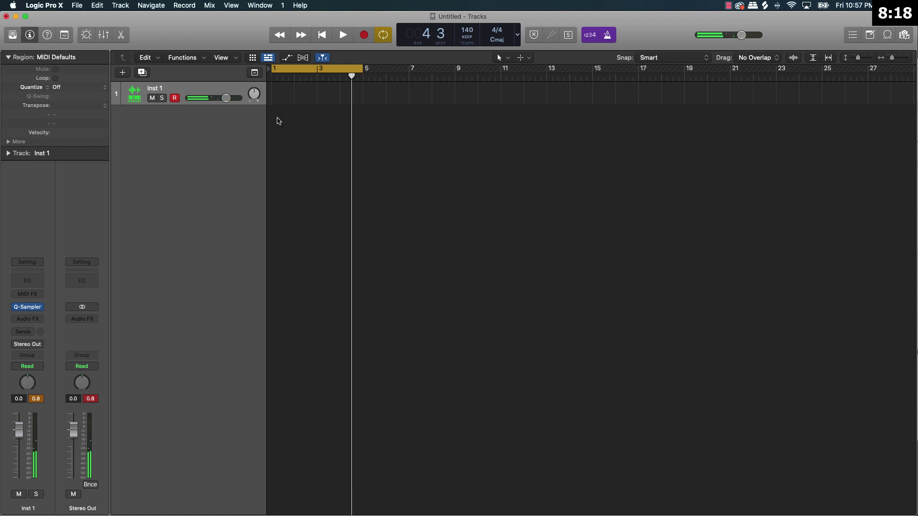
key("super+k")
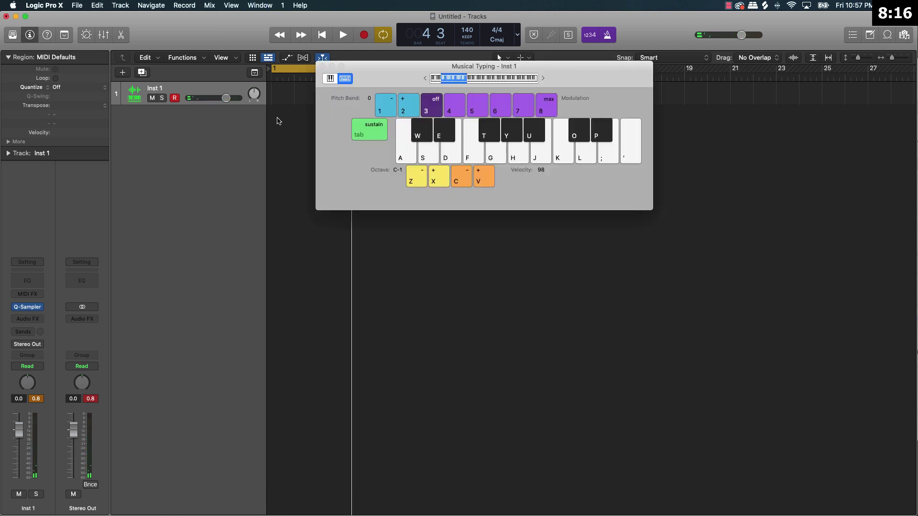
left_click(330, 79)
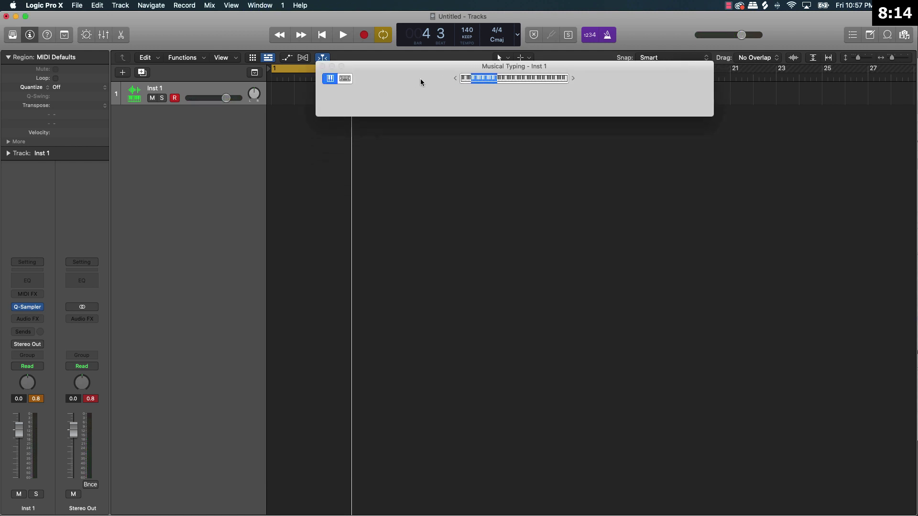
left_click_drag(420, 82, 381, 353)
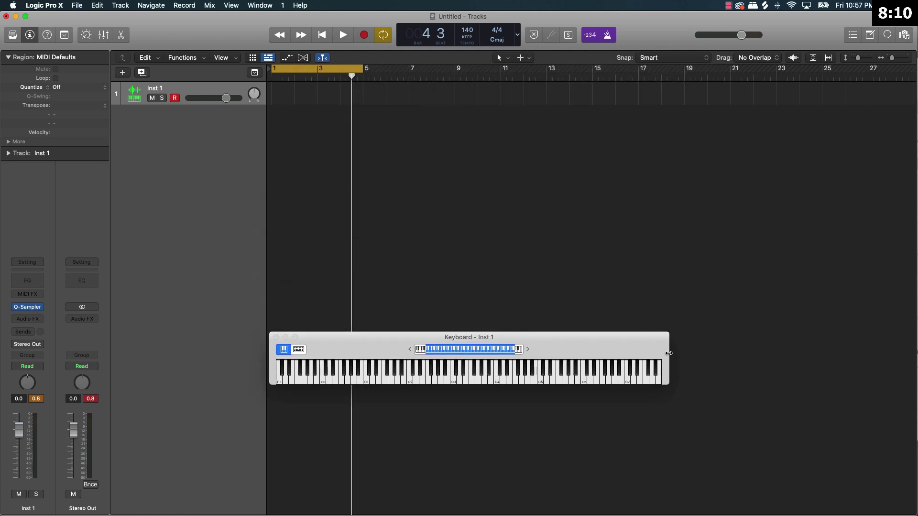
left_click_drag(669, 353, 805, 289)
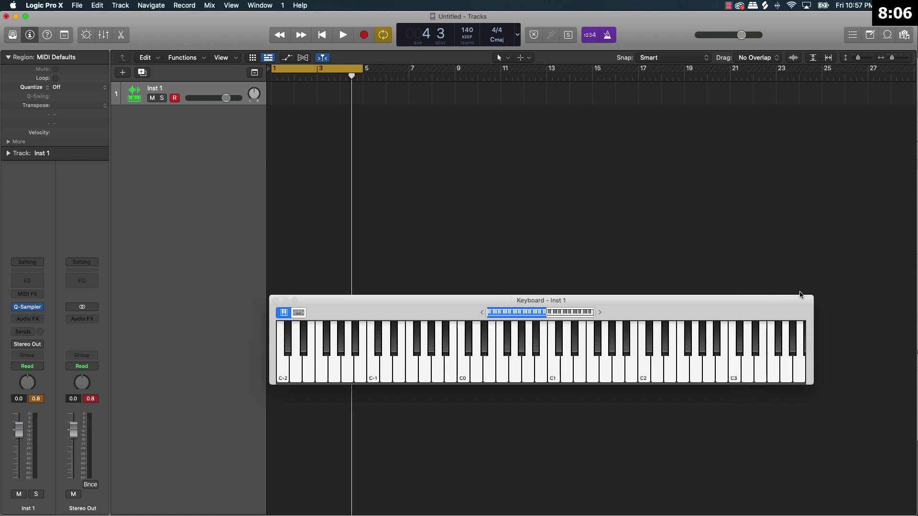
scroll(423, 159, "right", 1)
Record a held C4 note on Inst 1 from bar 1 to about bar 17, with cycle and metronome off
left_click(338, 69)
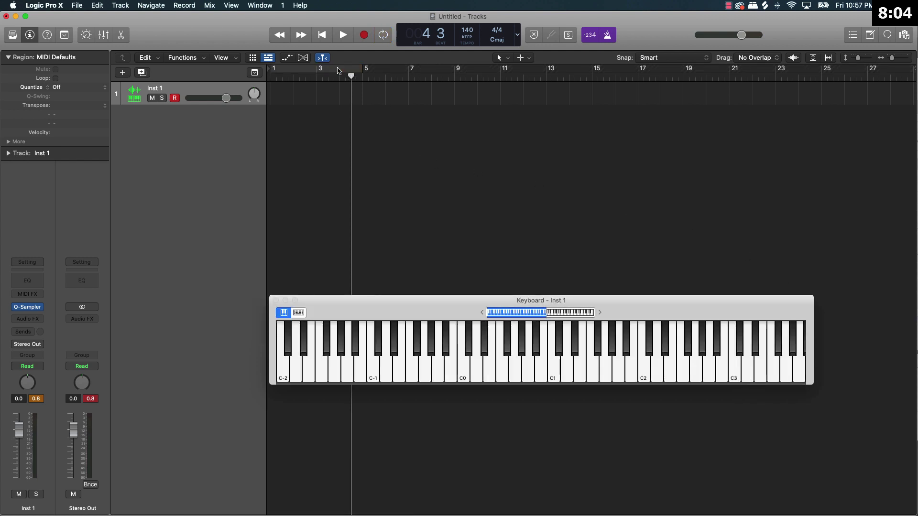
key("Return")
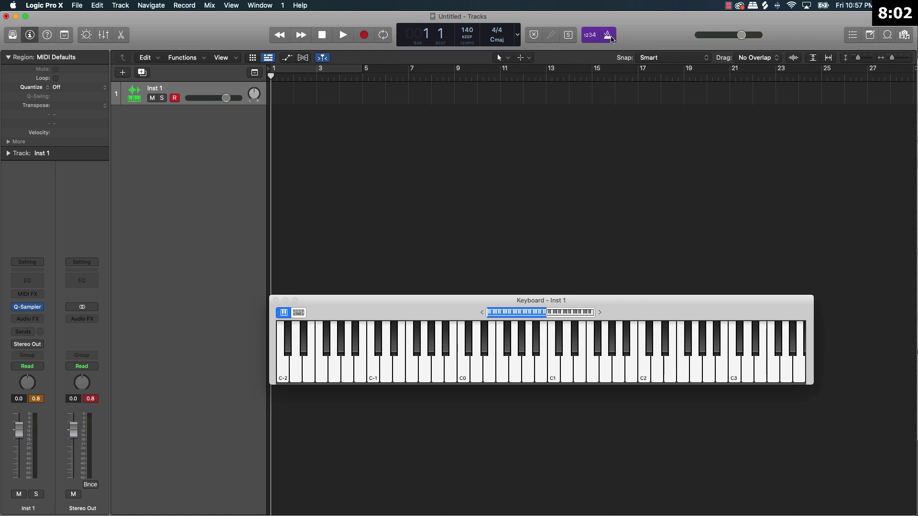
left_click(608, 35)
key("r")
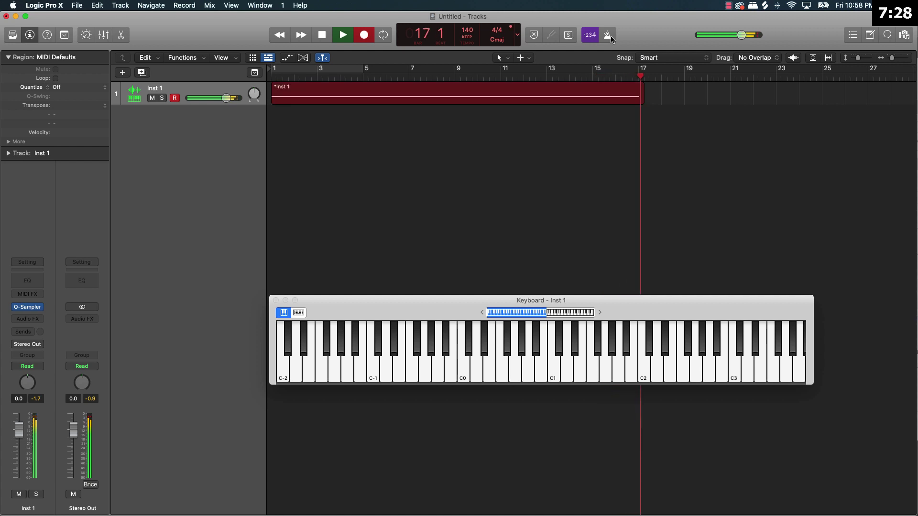
key("space")
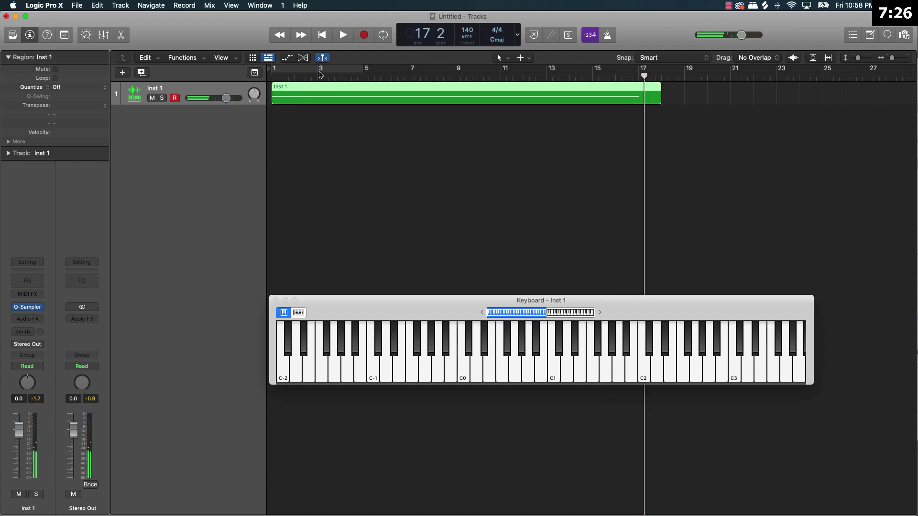
Open the recorded region in the Piano Roll and bounce it in place to a new track, muting the source
double_click(319, 102)
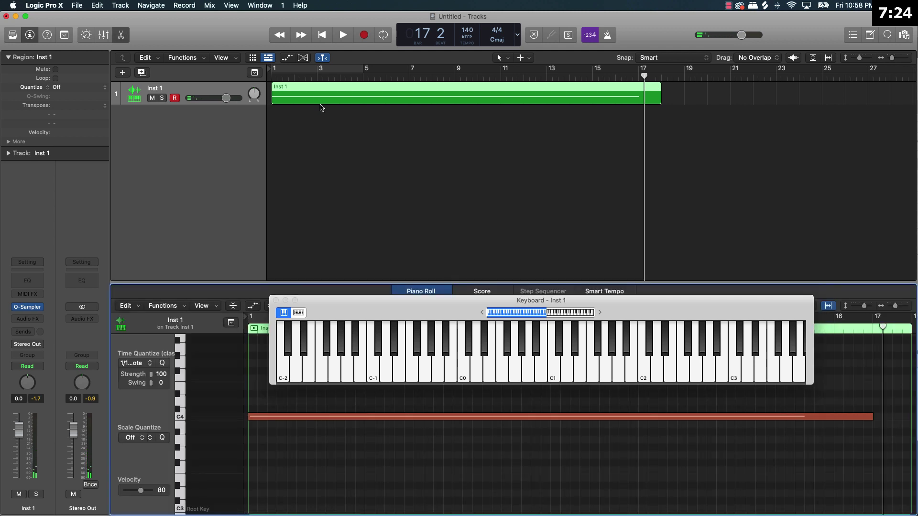
key("super+a")
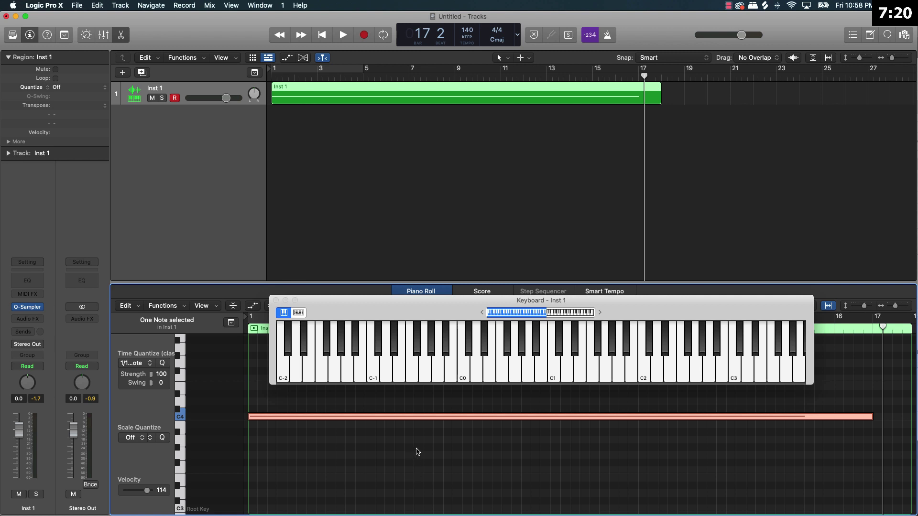
right_click(396, 99)
left_click(405, 100)
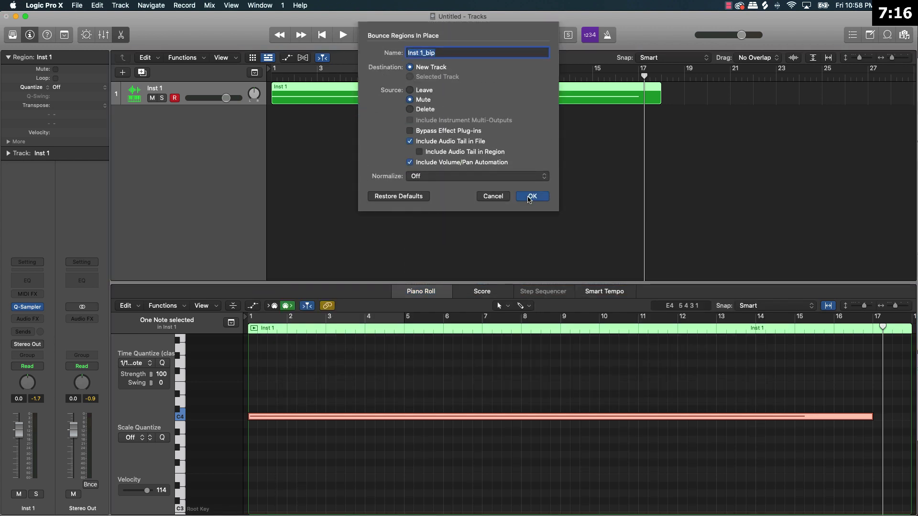
left_click(531, 197)
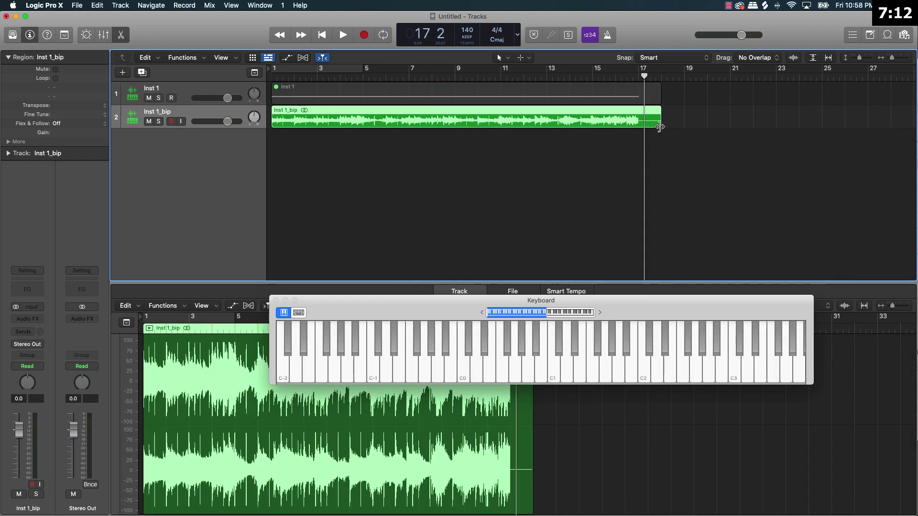
Trim the end of the bounced Inst 1_bip region to bar 17 and set the cycle range to bars 1 to 9
left_click_drag(659, 126, 639, 126)
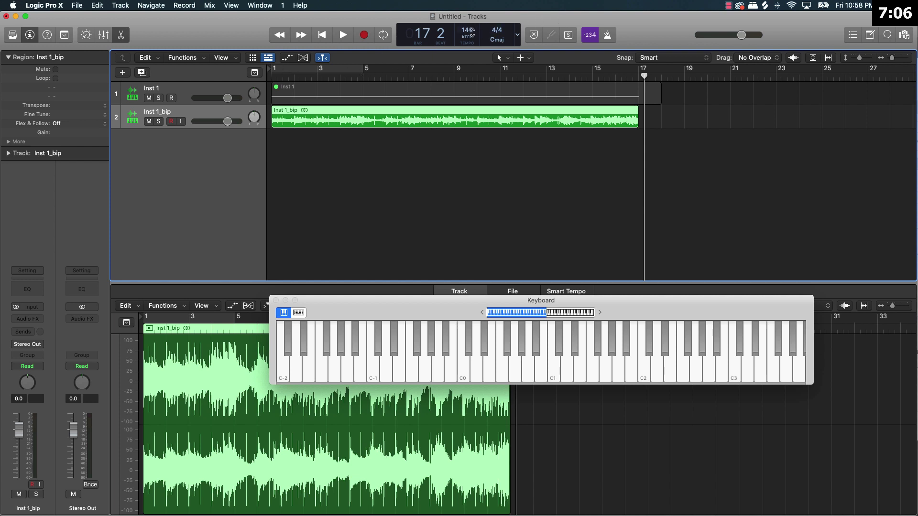
left_click(383, 35)
left_click_drag(364, 76, 455, 80)
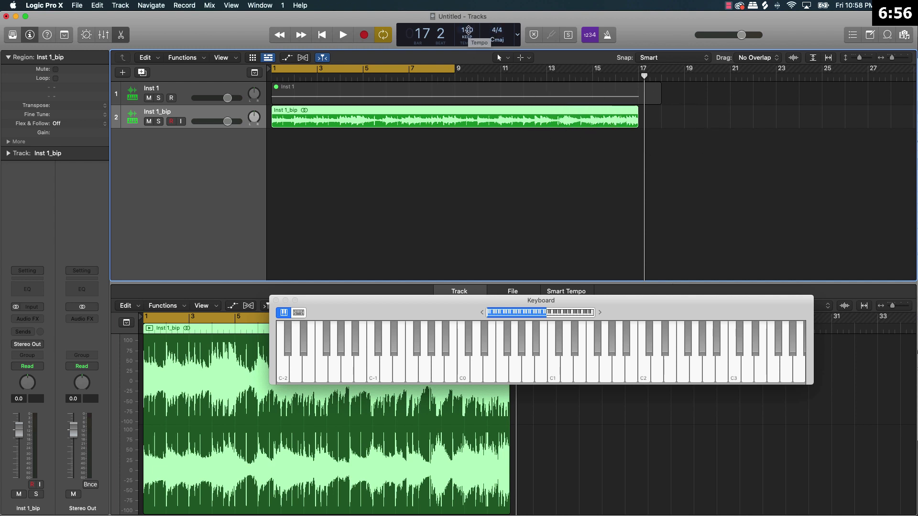
Enable Flex on the Inst 1_bip track in Polyphonic (Auto) mode and lower its volume to about -8.4 dB during playback
left_click(302, 59)
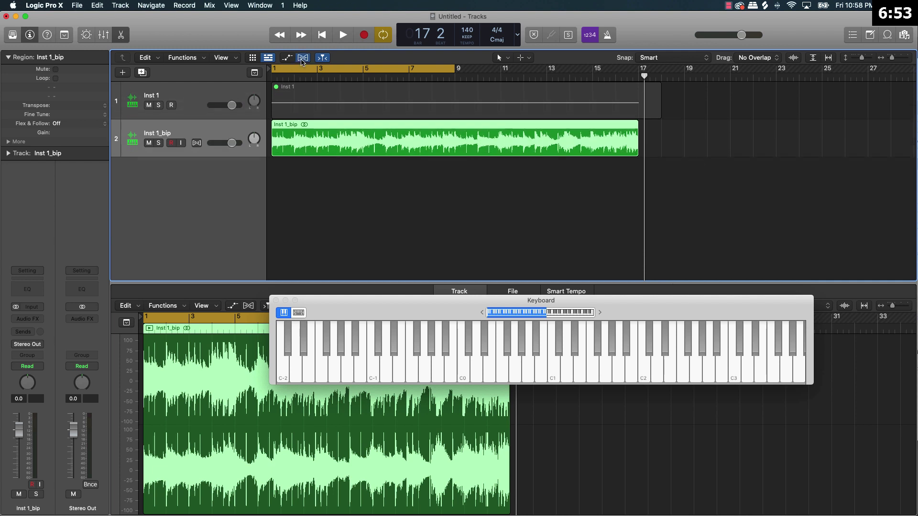
left_click(197, 138)
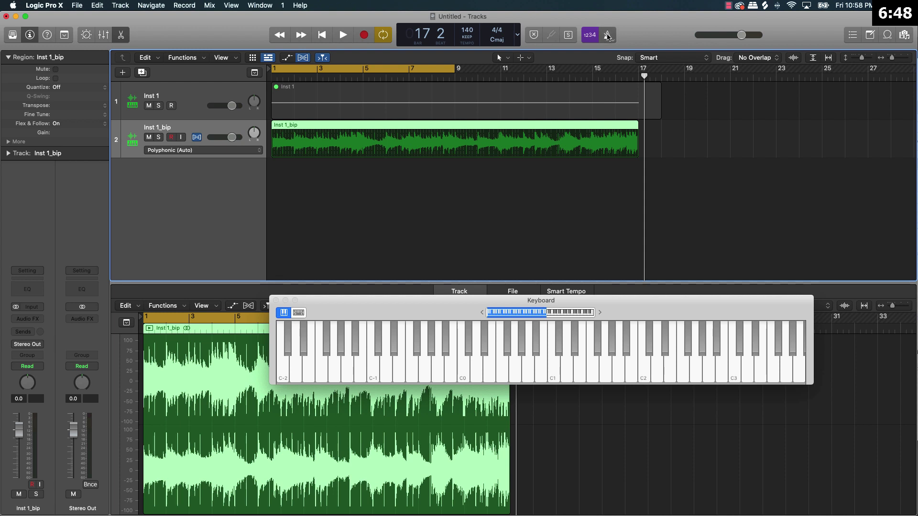
key("space")
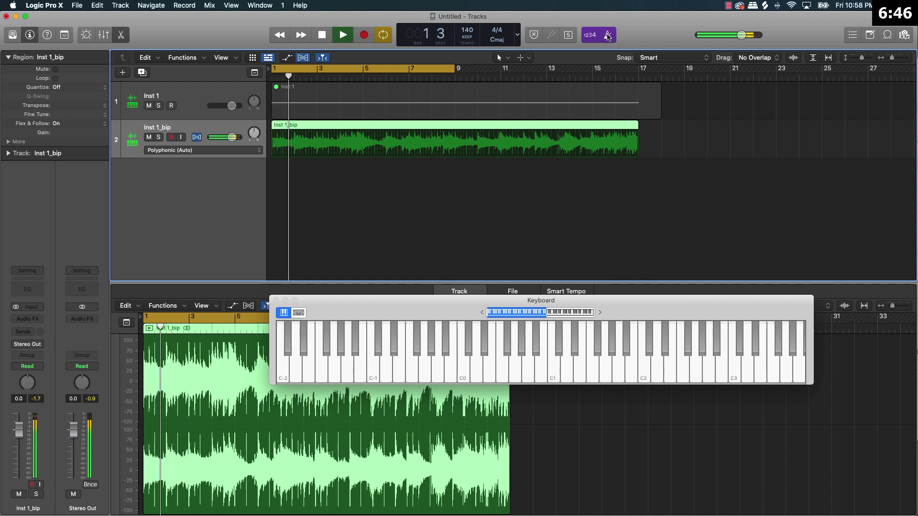
left_click(450, 175, "ctrl+alt")
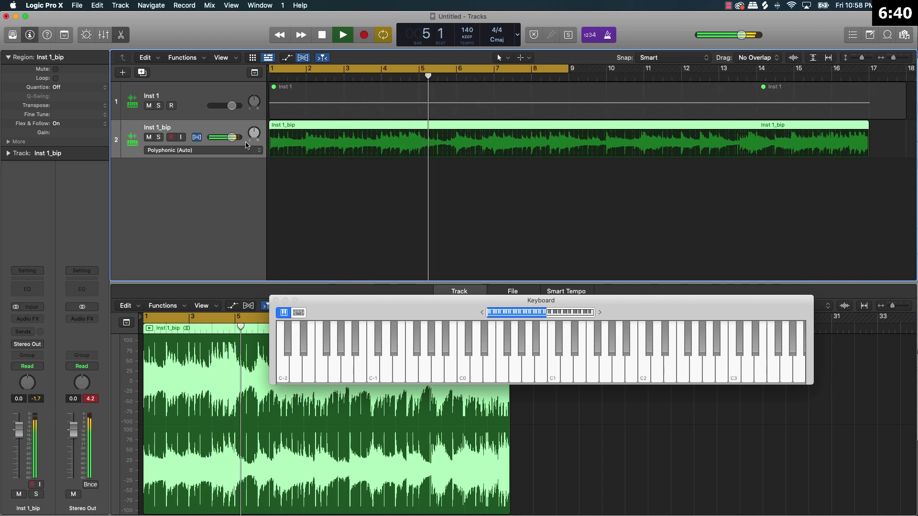
left_click_drag(232, 137, 223, 138)
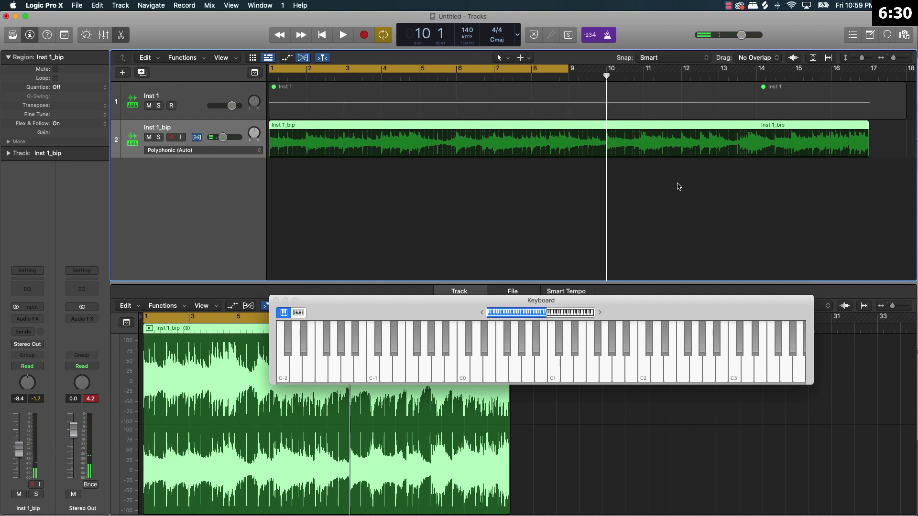
Split the Inst 1_bip region at bar 9 and delete the part after the split
key("super+t")
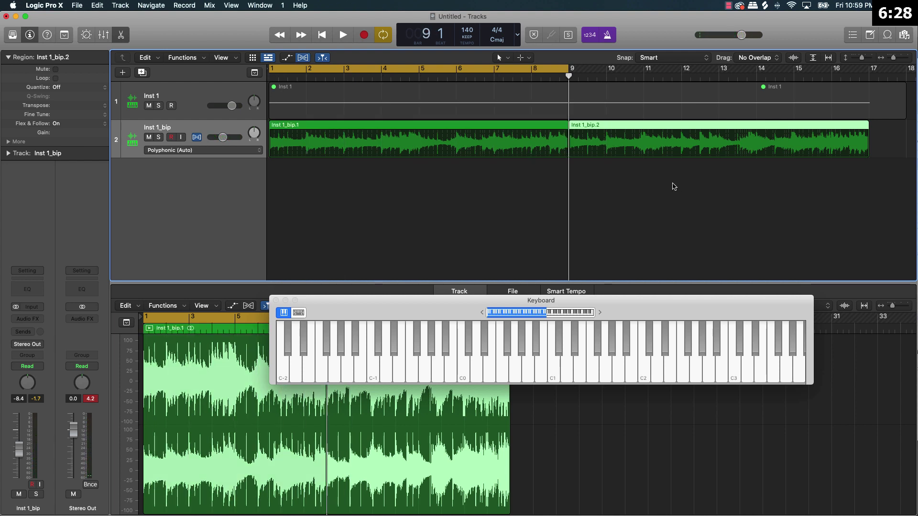
key("Delete")
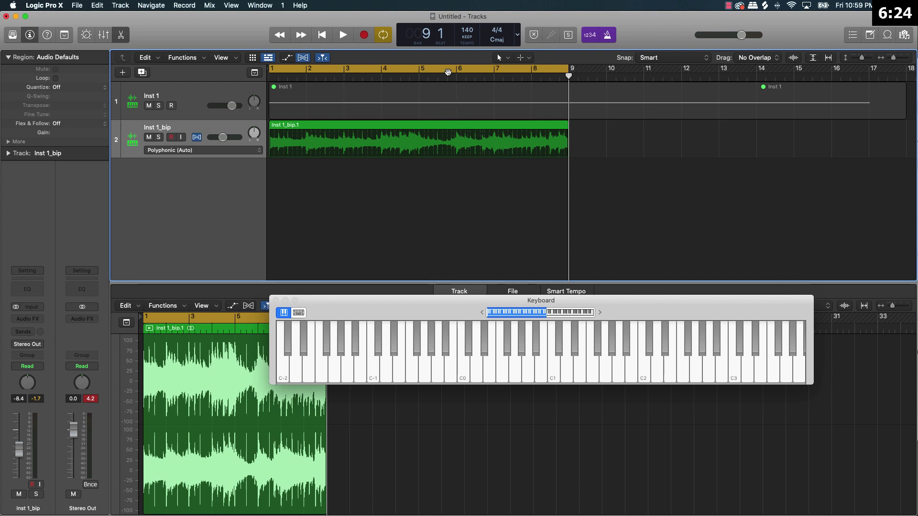
Export the eight-bar Inst 1_bip.1 region to the Desktop as a 24-bit WAVE audio file
right_click(414, 129)
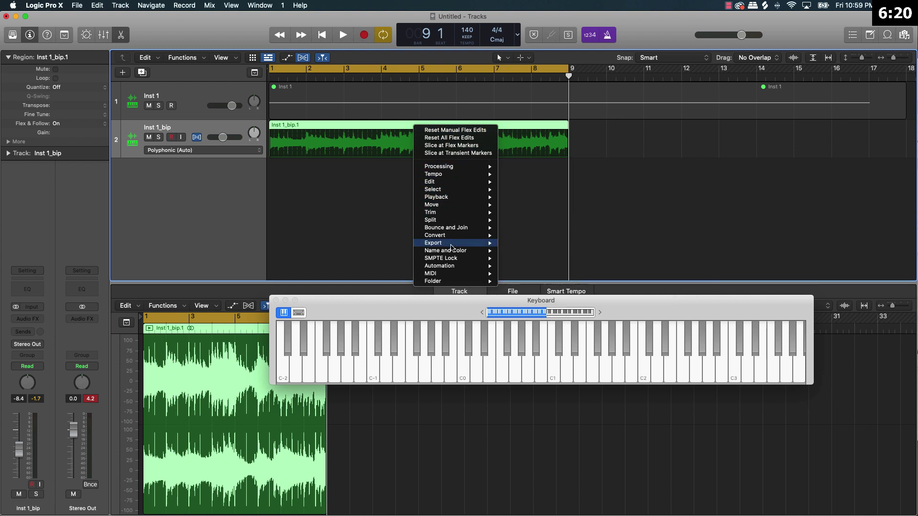
mouse_move(451, 244)
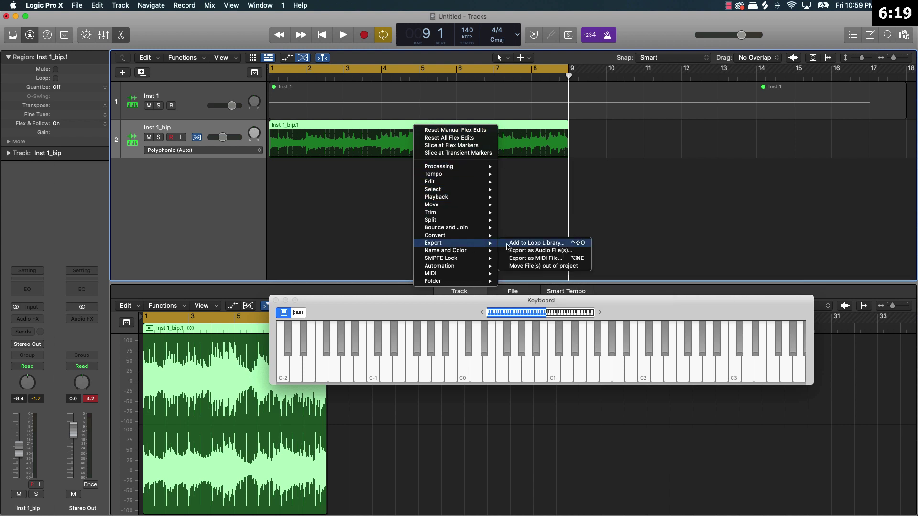
left_click(560, 255)
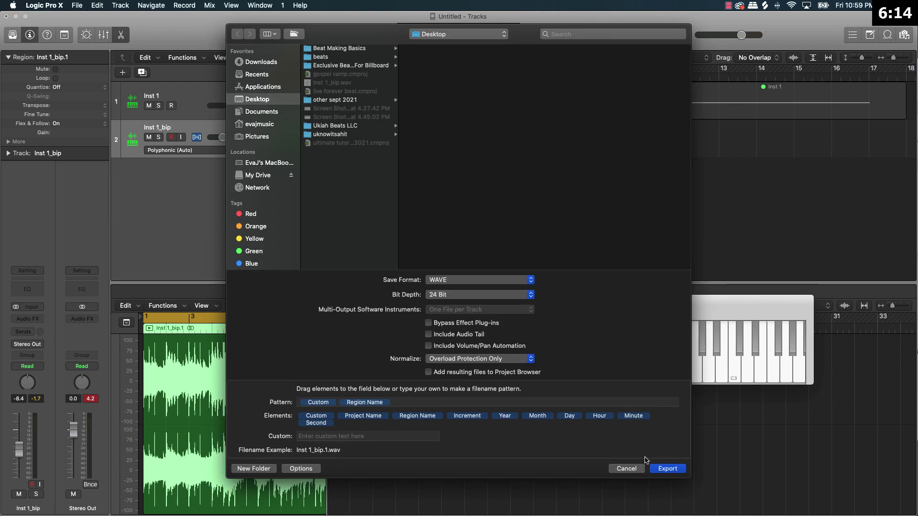
left_click(670, 470)
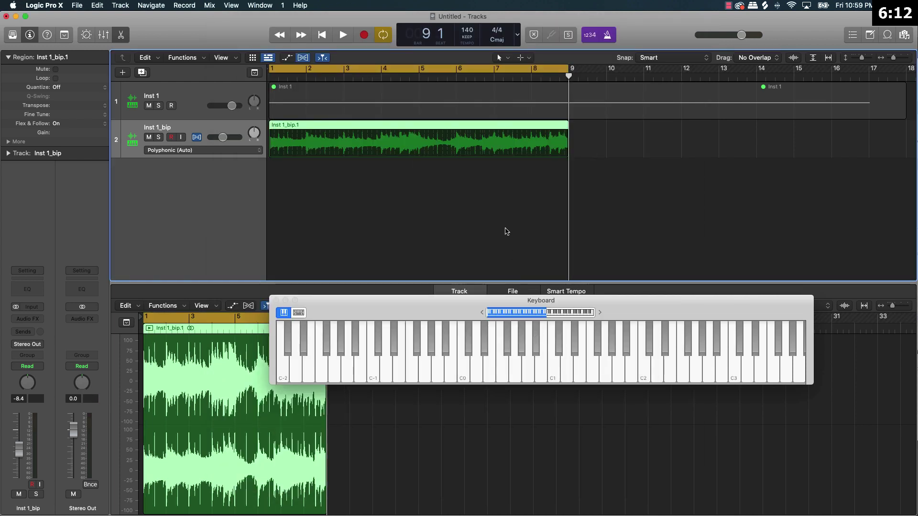
Place Inst 1_bip.1.wav from the Desktop on a new audio track at bar 1 and mute the Inst 1_bip track
left_click(904, 37)
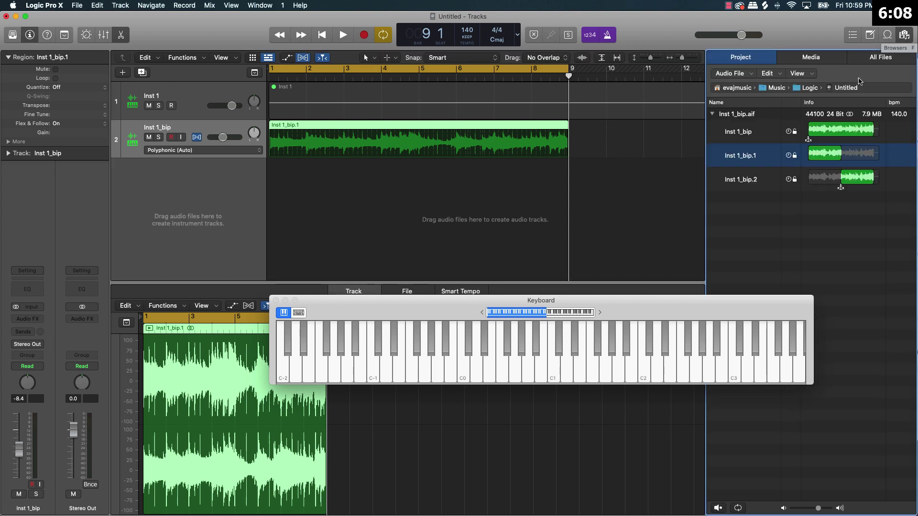
left_click(881, 58)
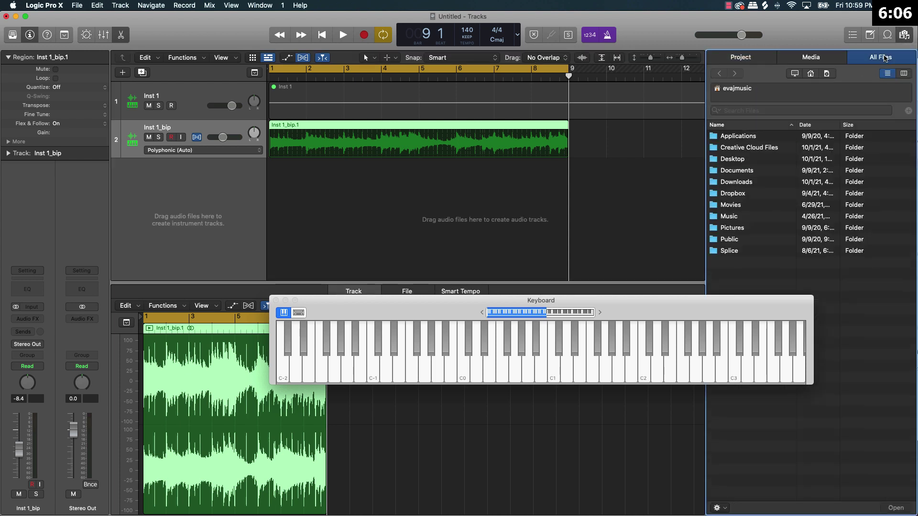
left_click(747, 159)
double_click(747, 160)
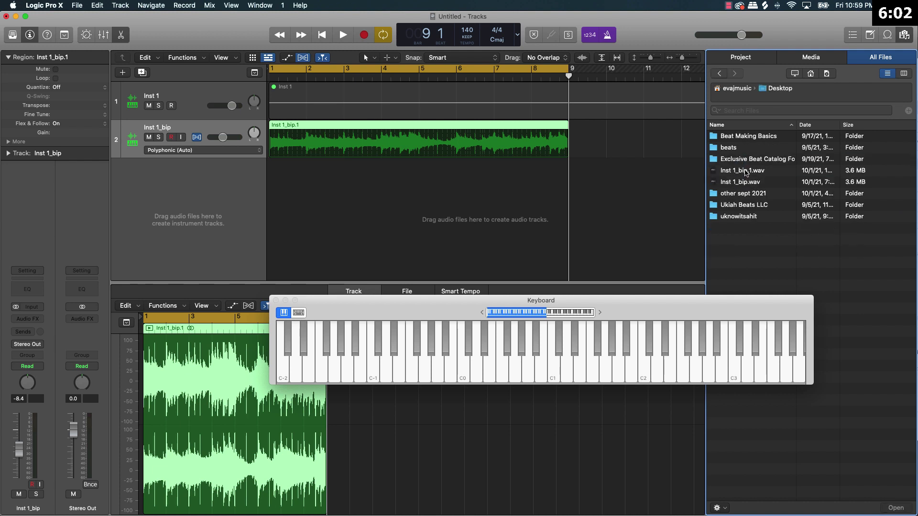
left_click(747, 171)
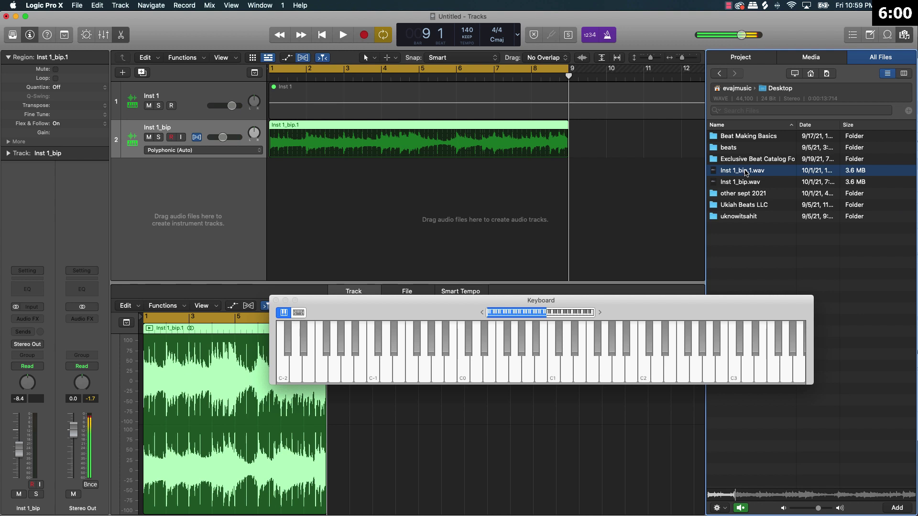
left_click_drag(746, 172, 270, 180)
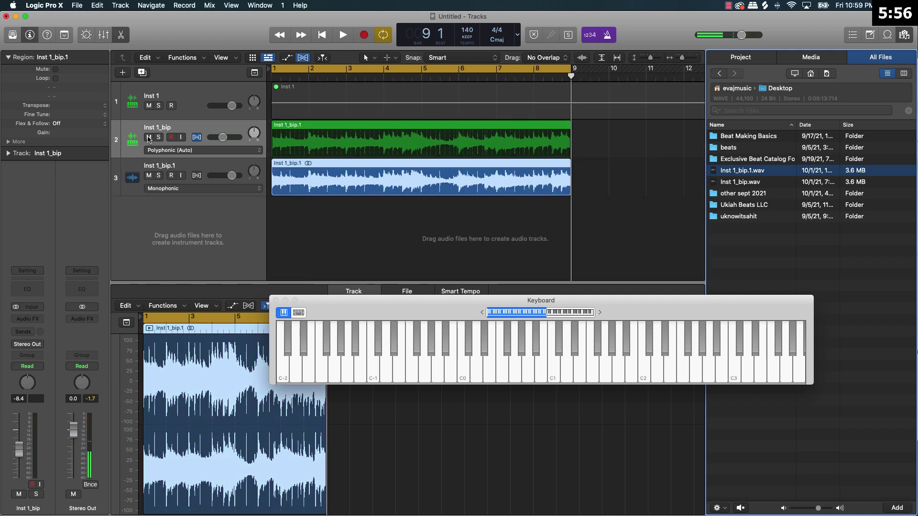
left_click(149, 138)
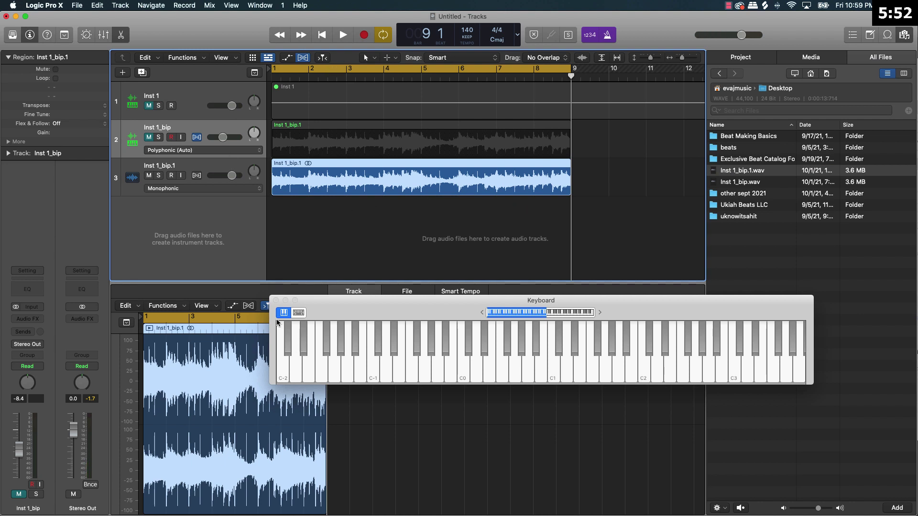
left_click(299, 265)
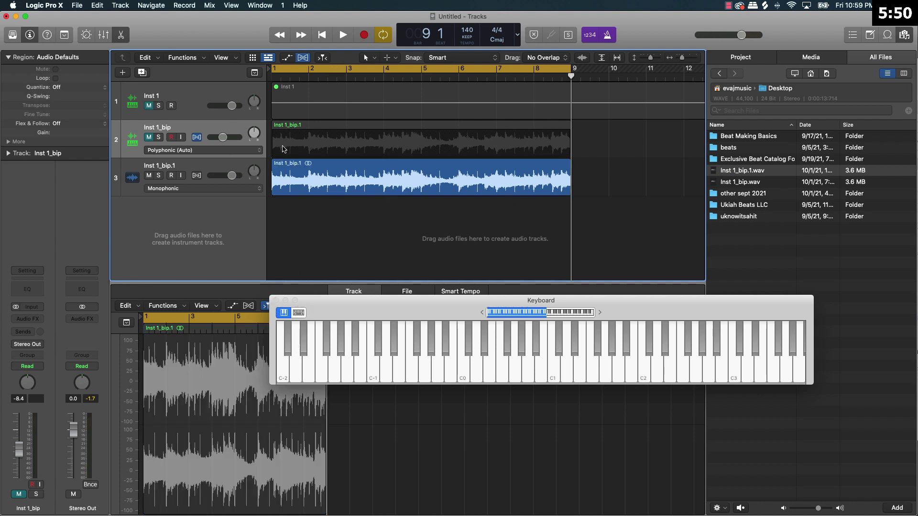
Add a Channel EQ to the Inst 1_bip.1 track and set its low-cut filter to 90.5 Hz at 48 dB/Oct during playback
left_click(205, 167)
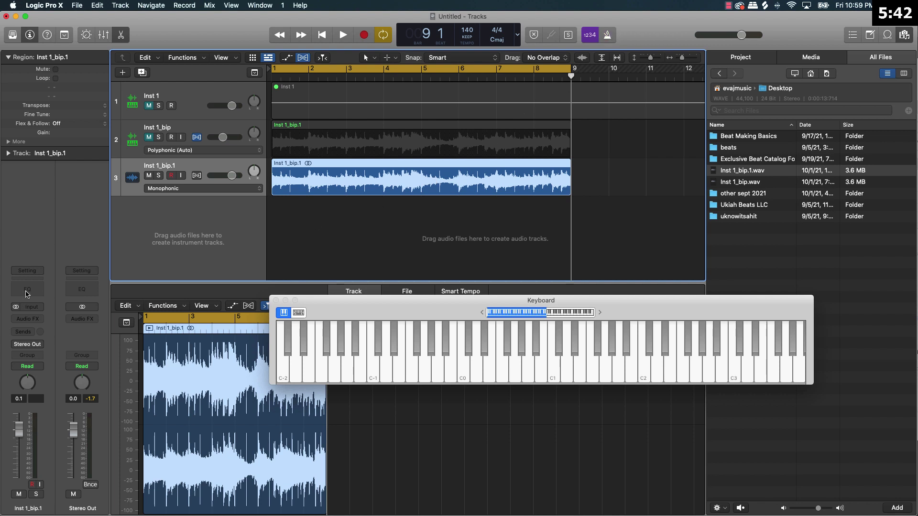
left_click(26, 290)
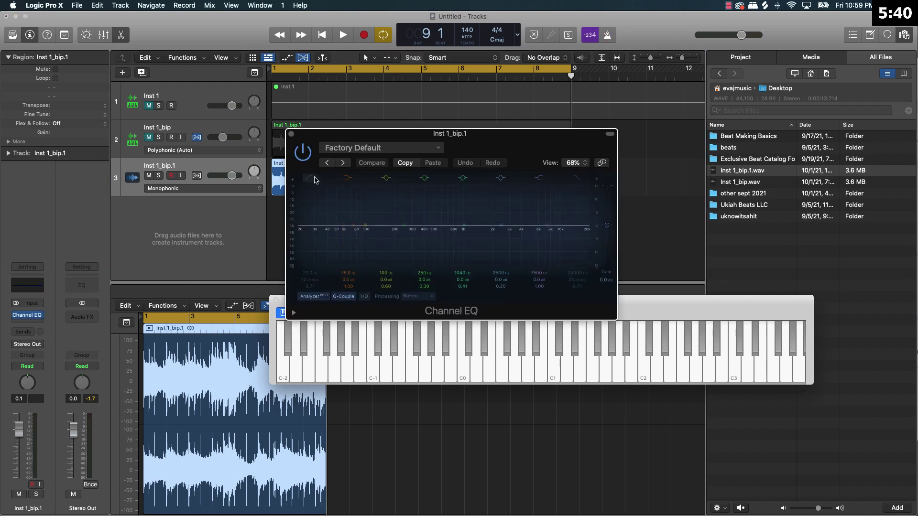
left_click(315, 180)
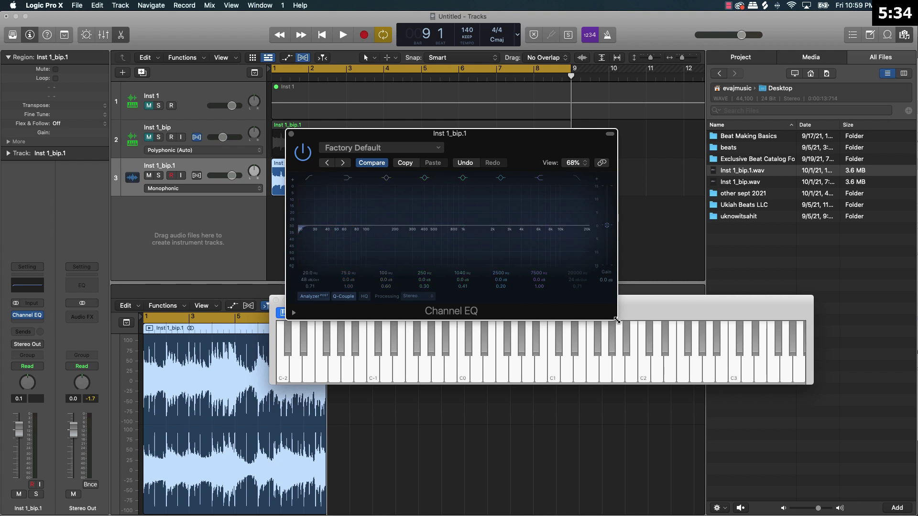
left_click_drag(617, 321, 770, 381)
left_click(905, 35)
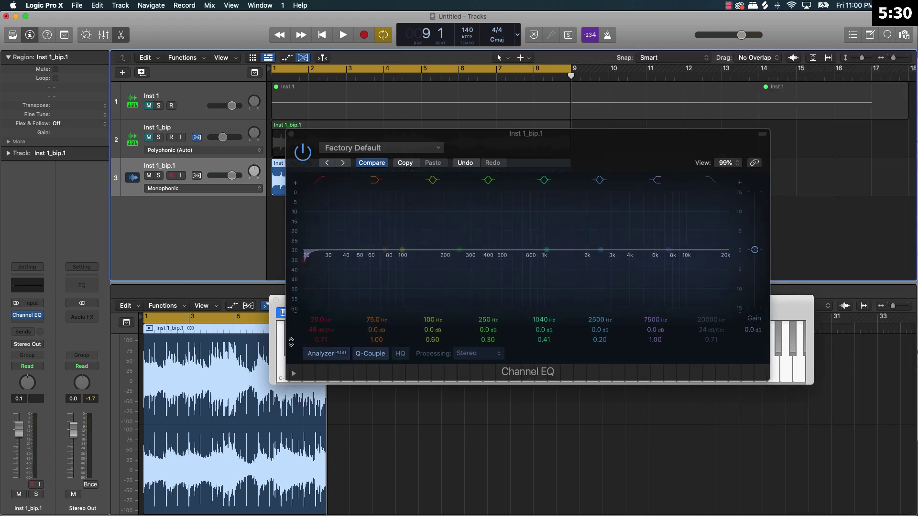
left_click_drag(304, 253, 425, 261)
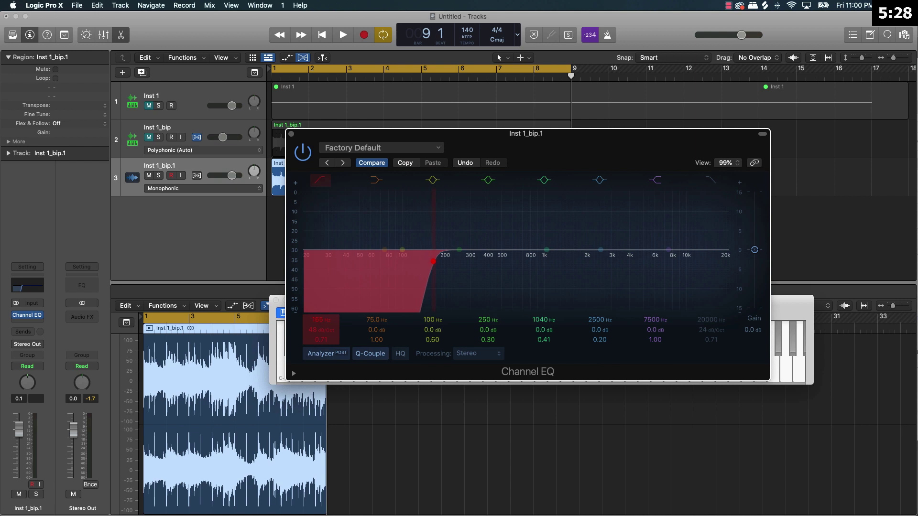
key("space")
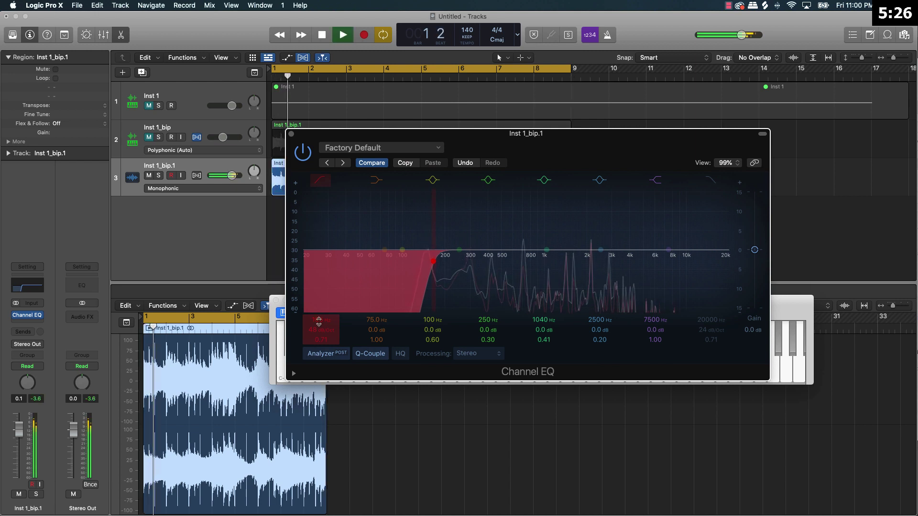
mouse_move(317, 320)
left_mouse_down()
mouse_move(317, 301)
mouse_move(317, 322)
left_mouse_up()
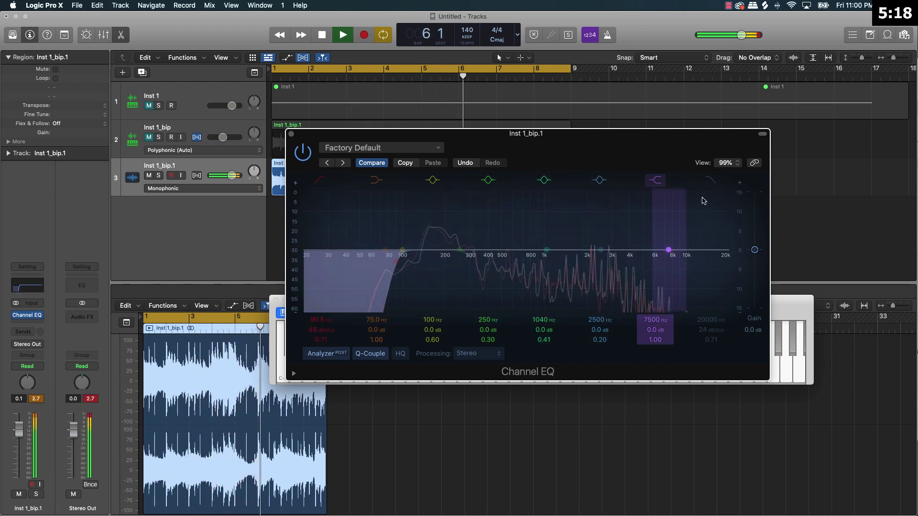
Enable the high-cut filter at 48 dB/Oct, audition lower cutoffs, and return its frequency to 20000 Hz
key("space")
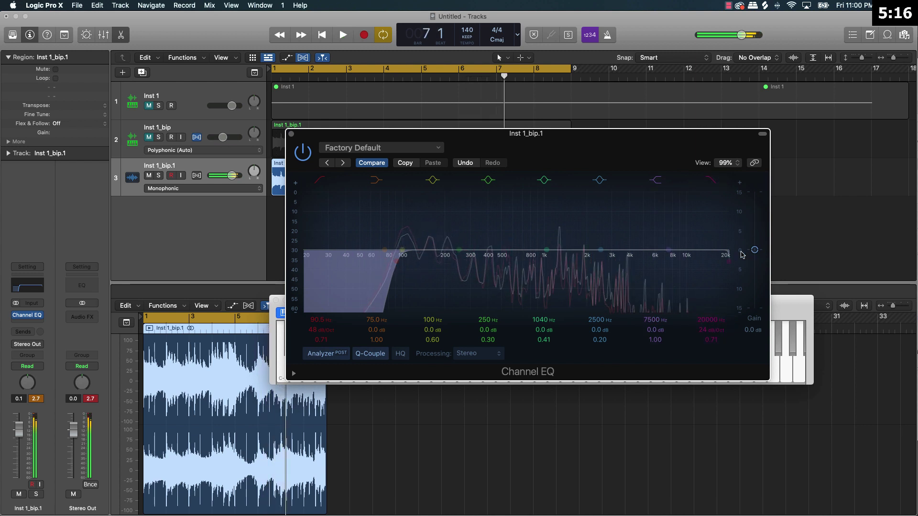
left_click_drag(709, 319, 709, 344)
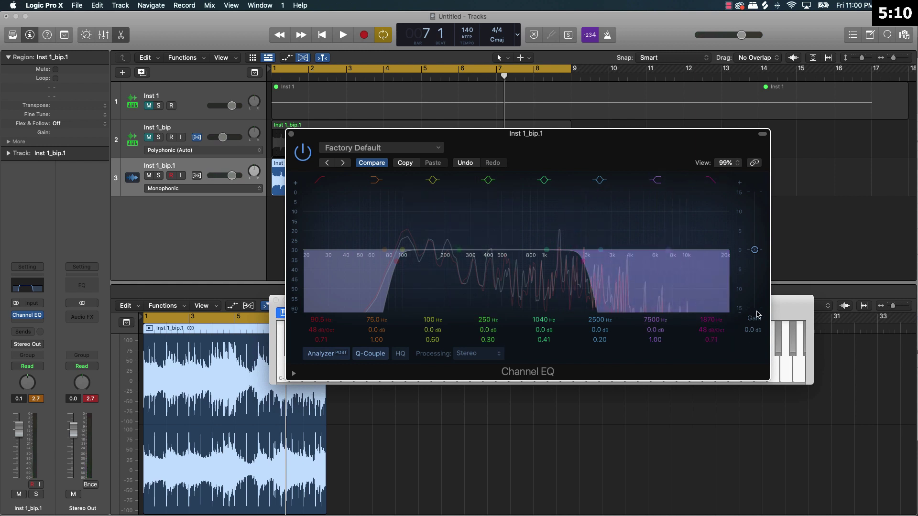
key("space")
scroll(707, 319, "up", 10)
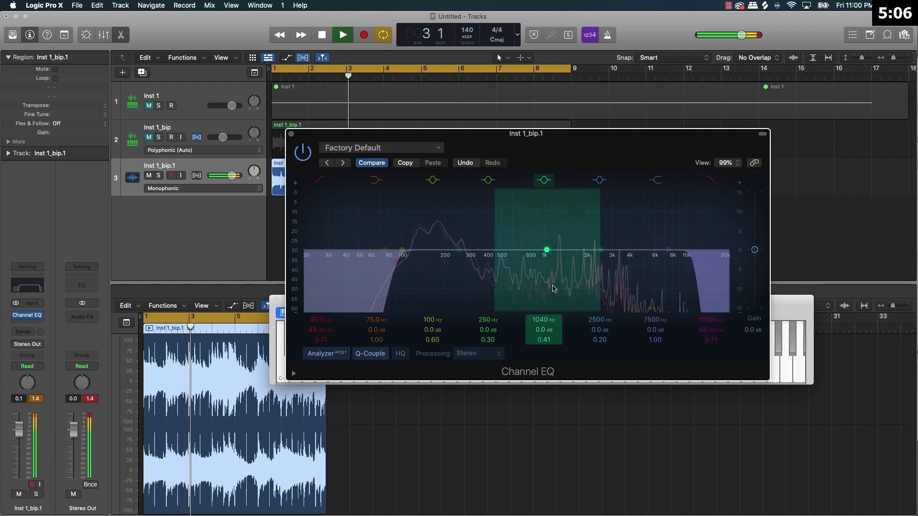
left_click_drag(692, 261, 730, 249)
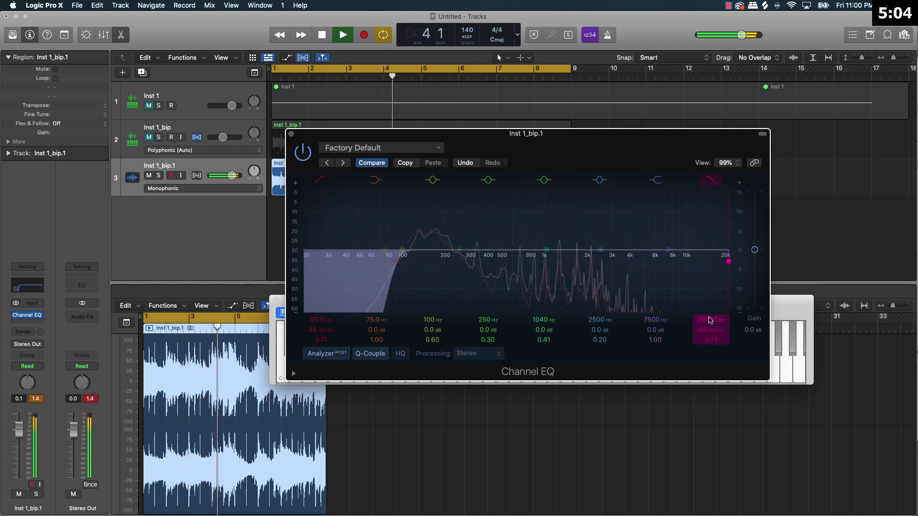
Sweep the 1040 Hz bell band during playback, set it to 2360 Hz, -4.7 dB and Q 0.51, and close the EQ
left_click_drag(545, 250, 560, 206)
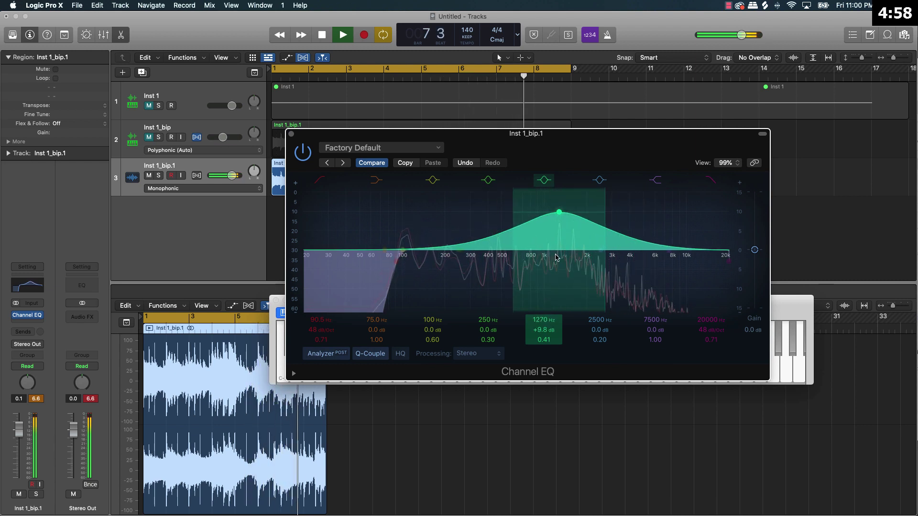
mouse_move(547, 339)
left_mouse_down()
mouse_move(544, 319)
mouse_move(544, 352)
left_mouse_up()
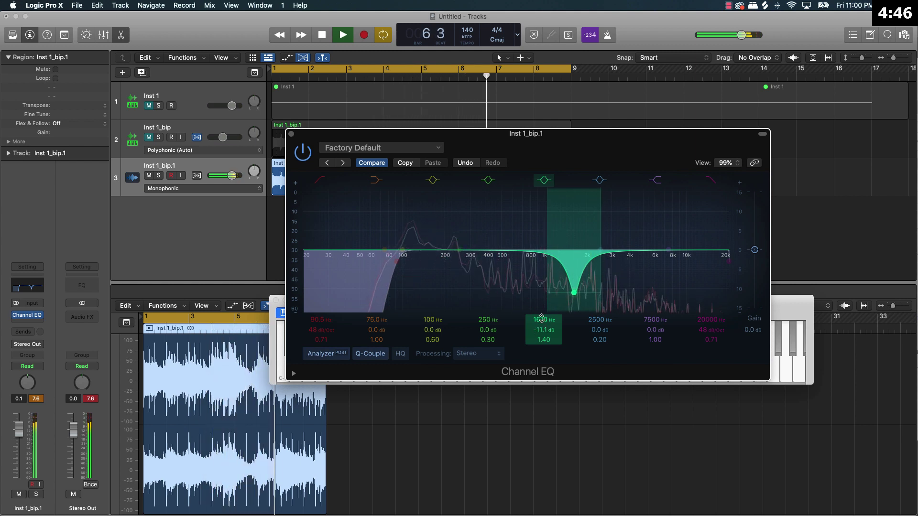
mouse_move(540, 319)
left_mouse_down()
mouse_move(541, 306)
mouse_move(541, 337)
left_mouse_up()
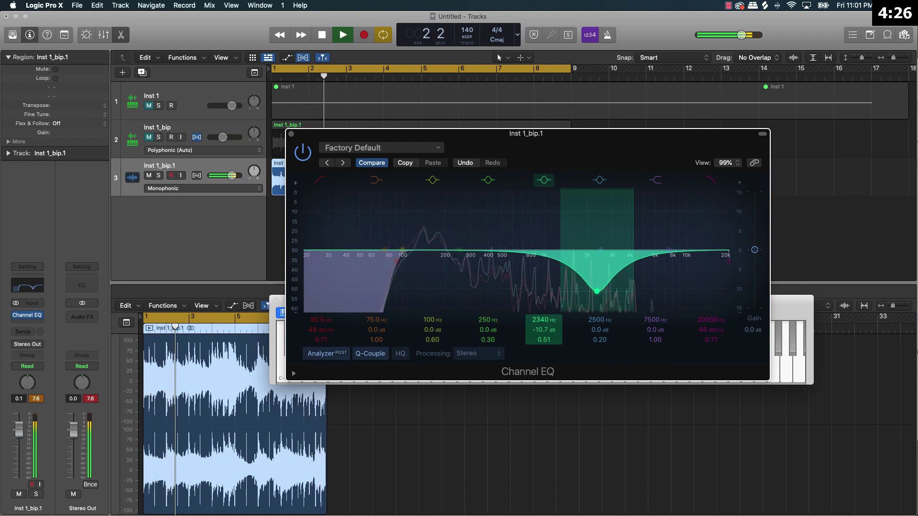
key("space")
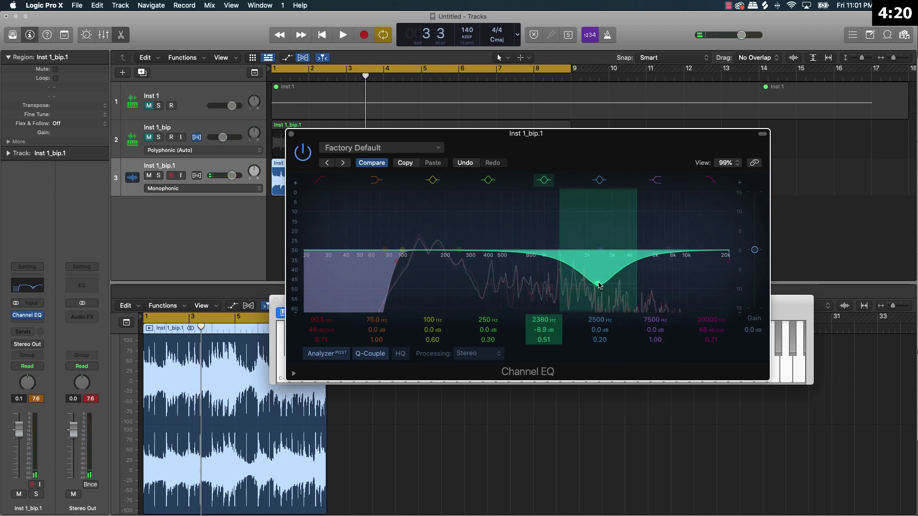
left_click_drag(599, 286, 598, 270)
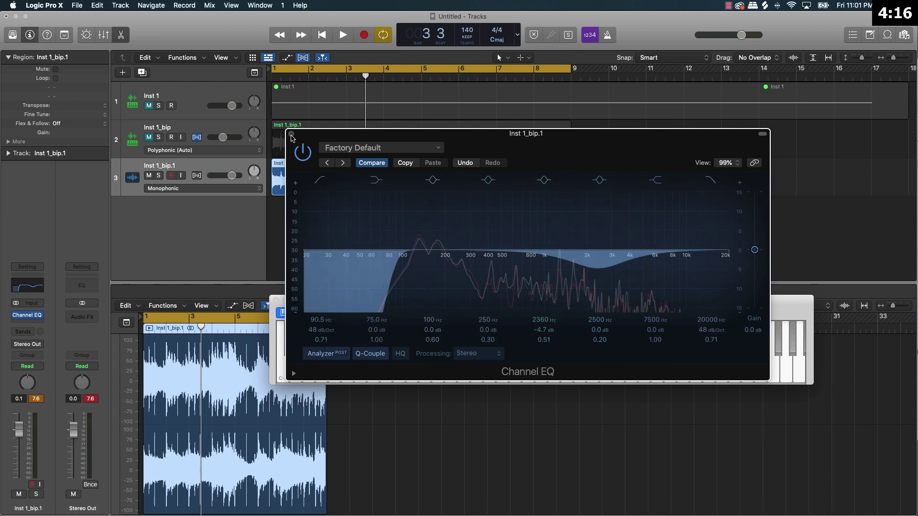
left_click(292, 135)
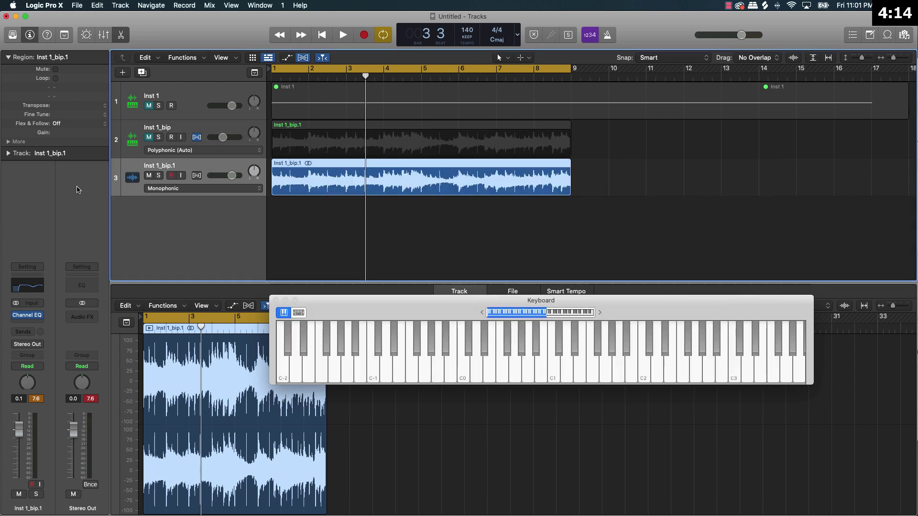
Insert the stereo iZotope Vinyl plug-in after the Channel EQ on the Inst 1_bip.1 track
left_click(149, 175)
left_click(148, 175)
left_click(42, 324)
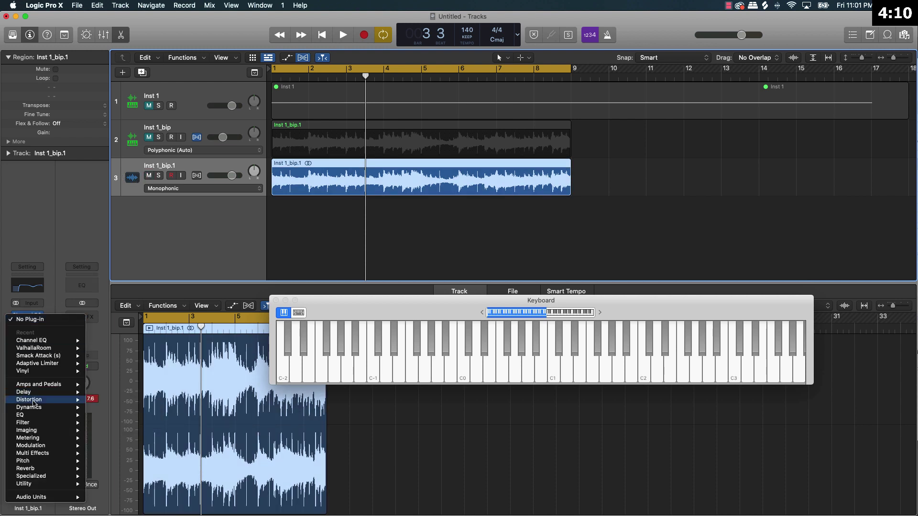
mouse_move(48, 497)
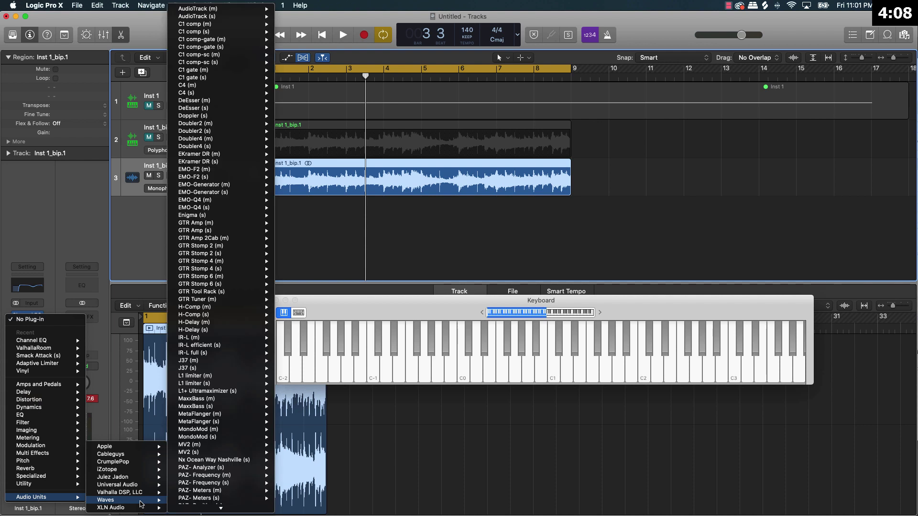
mouse_move(133, 508)
mouse_move(141, 471)
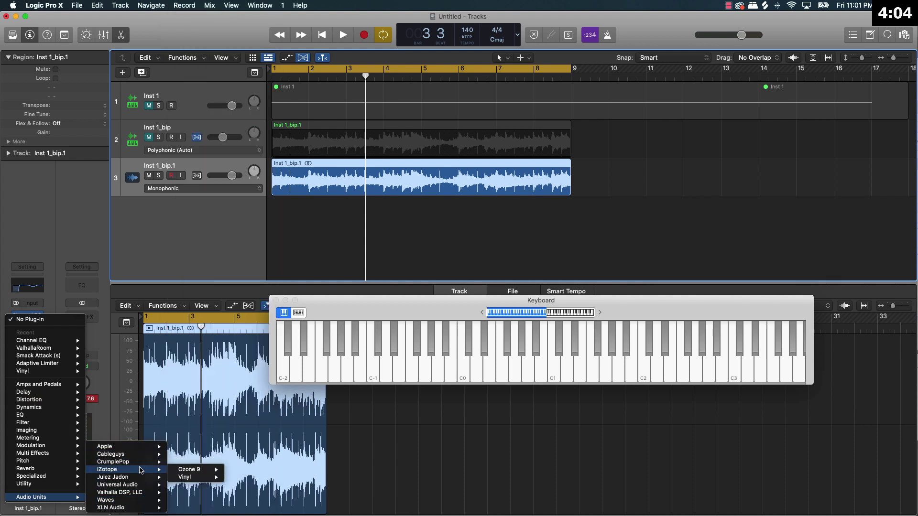
mouse_move(214, 479)
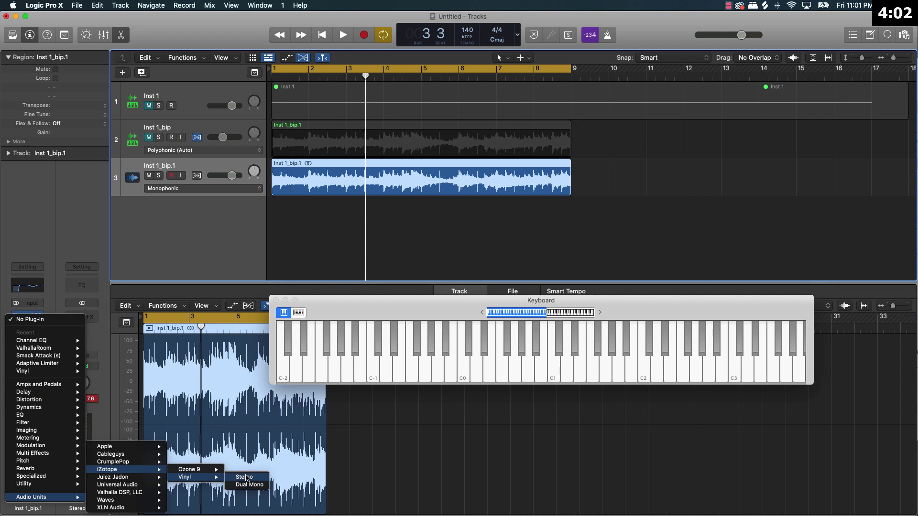
left_click(246, 478)
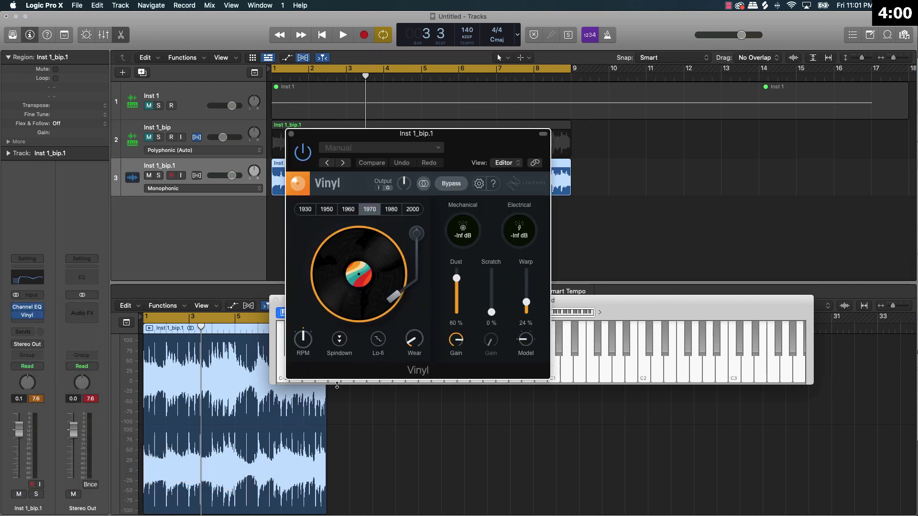
Set Vinyl's Dust to 0 %, Mechanical noise to -8 dB, Electrical noise to -16 dB and Warp to 40 %, auditioning the loop
left_click_drag(455, 282, 456, 315)
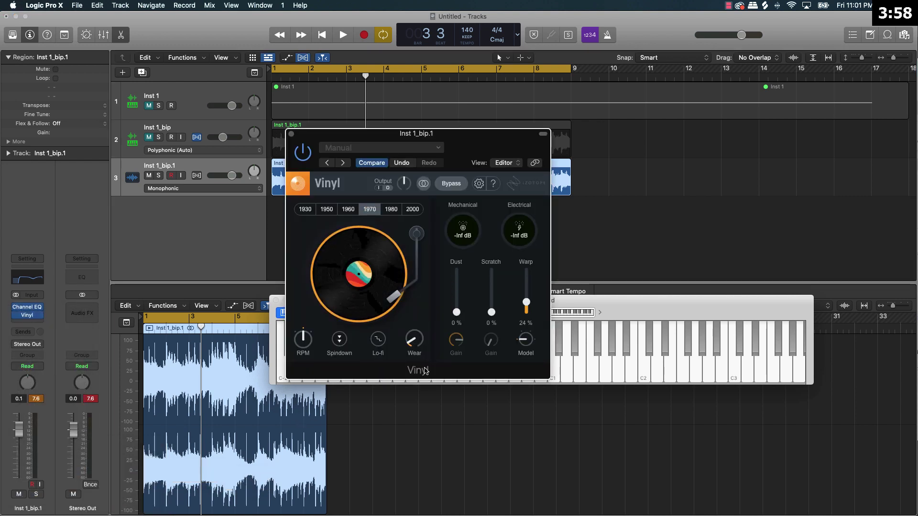
left_click_drag(464, 244, 464, 224)
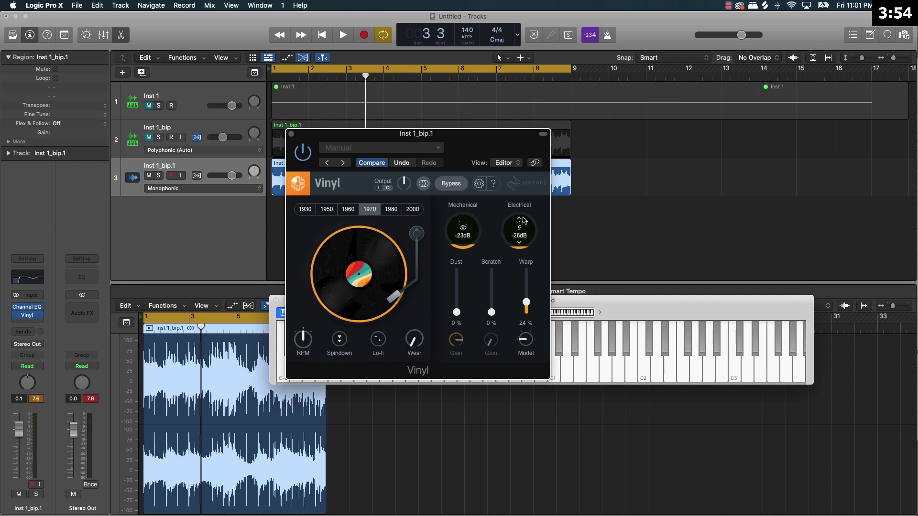
left_click_drag(522, 222, 525, 200)
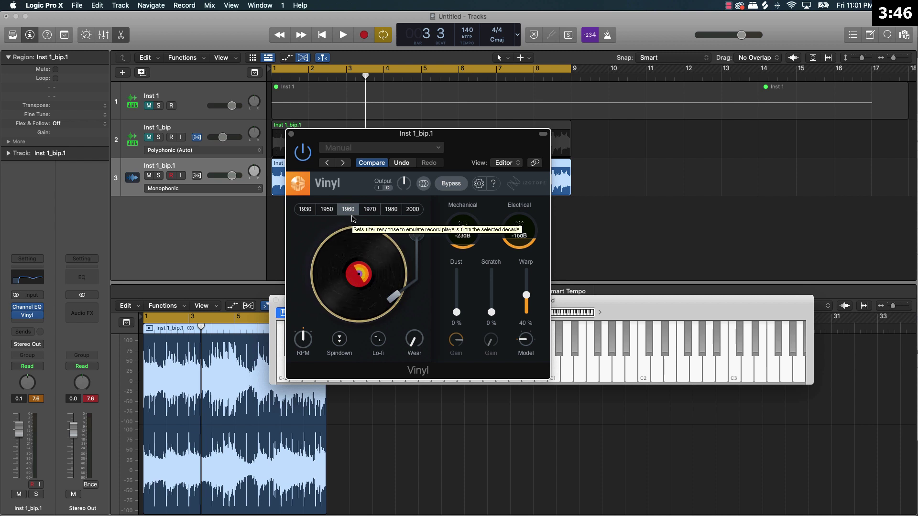
key("space")
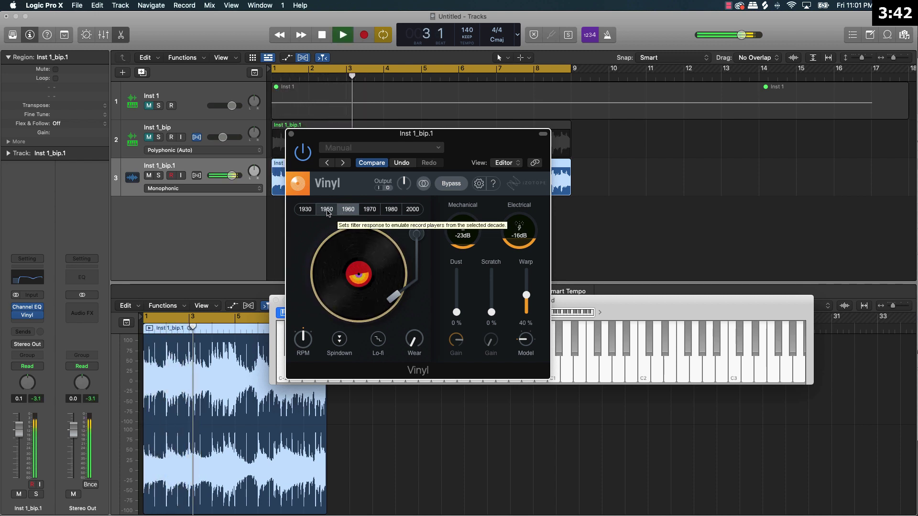
left_click_drag(462, 233, 462, 189)
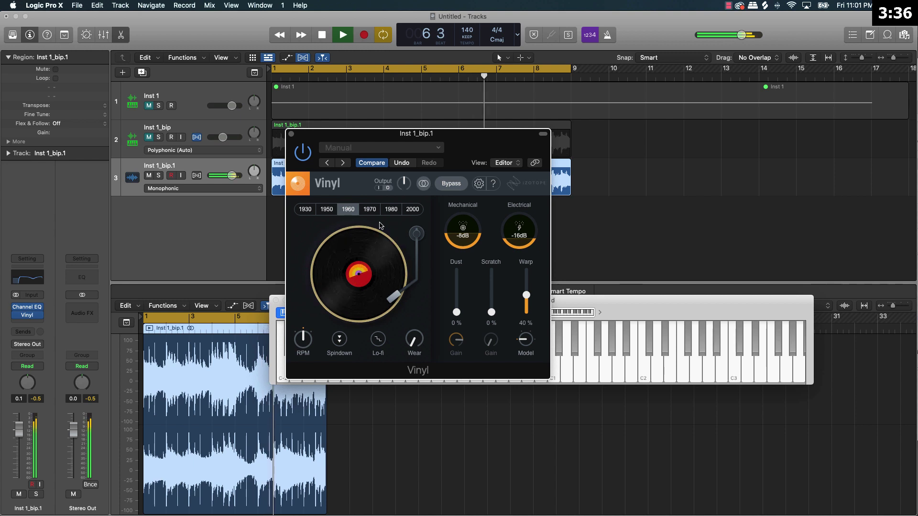
Audition other Vinyl decades, settle on 1980, close the plug-in and stop playback
left_click(370, 210)
left_click(390, 210)
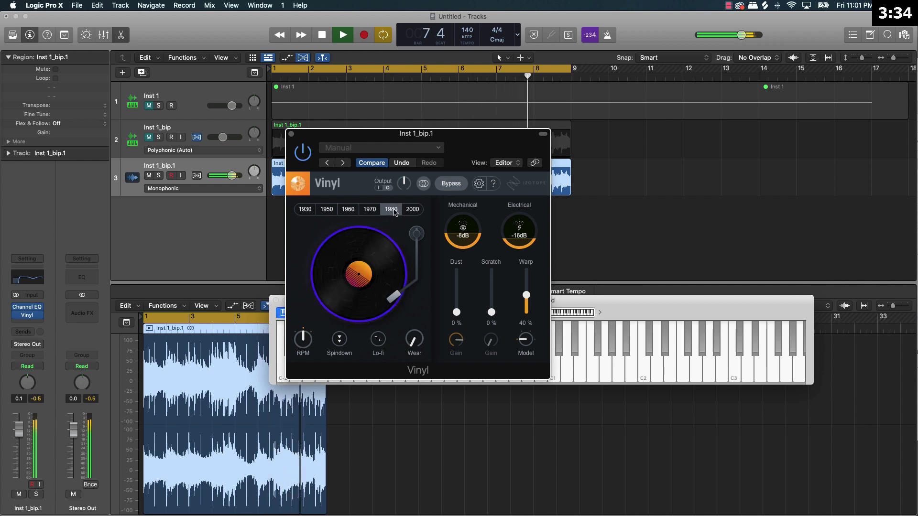
left_click(292, 135)
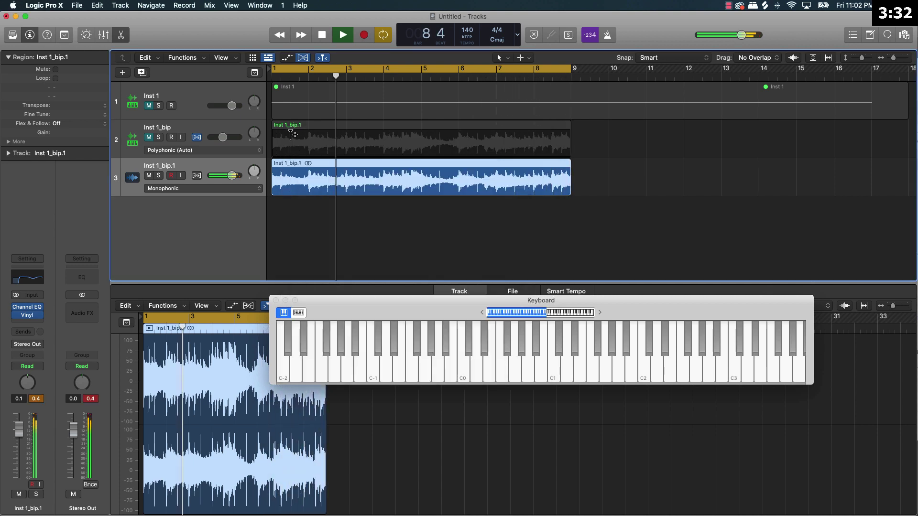
key("space")
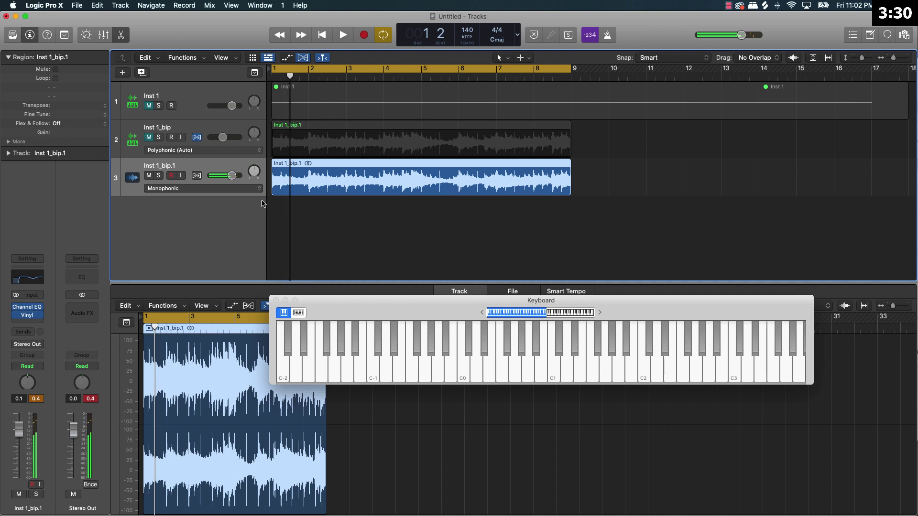
Create one software instrument track that uses the stereo Sampler (Multi-Sample) as its instrument
left_click(123, 73)
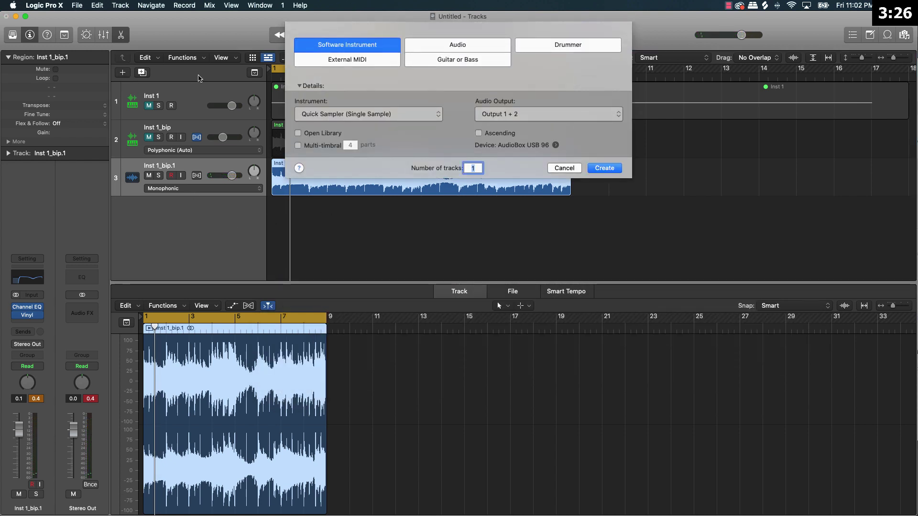
left_click(406, 120)
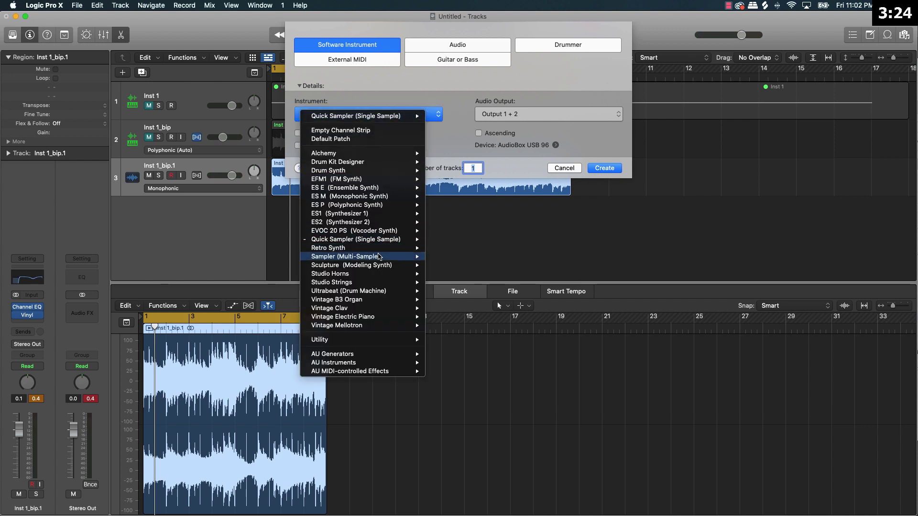
mouse_move(352, 261)
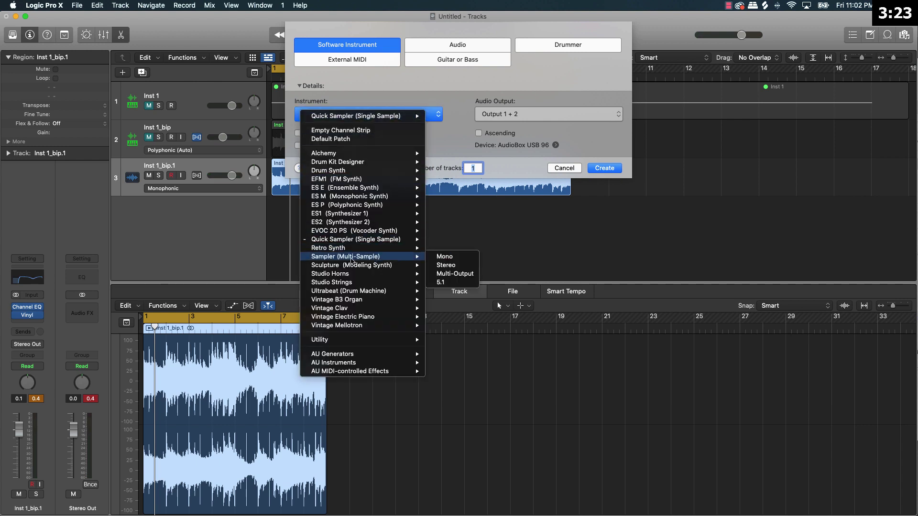
left_click(454, 266)
left_click(604, 168)
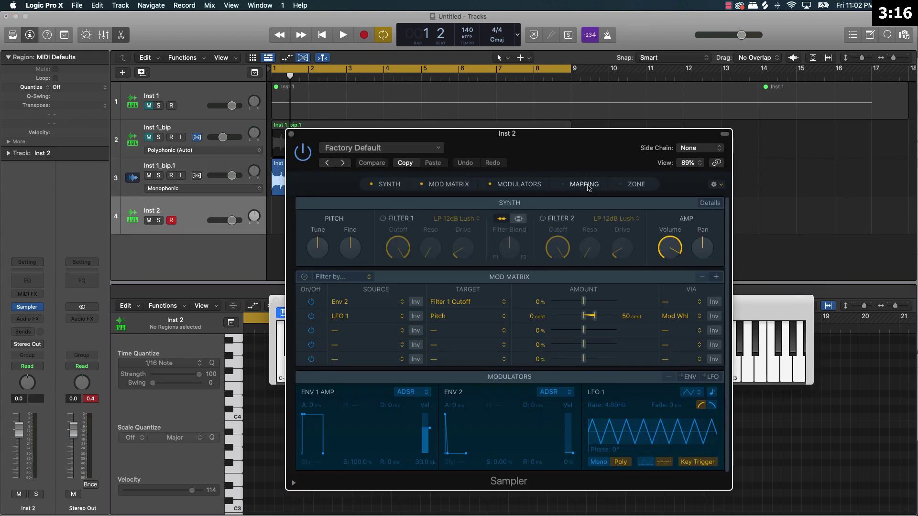
Load the Crate Digger 1 Pack preset in Sampler, audition its mapped drum sounds and close the plug-in
left_click(362, 149)
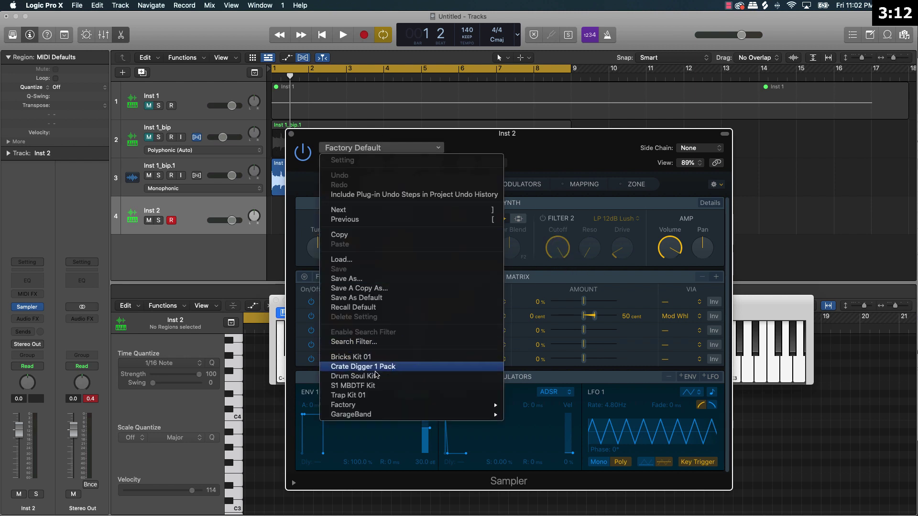
left_click(380, 372)
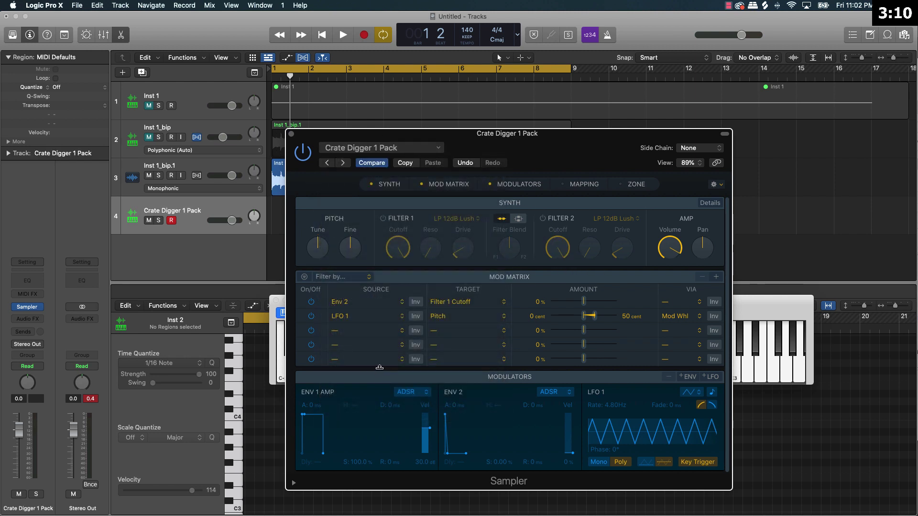
left_click(585, 184)
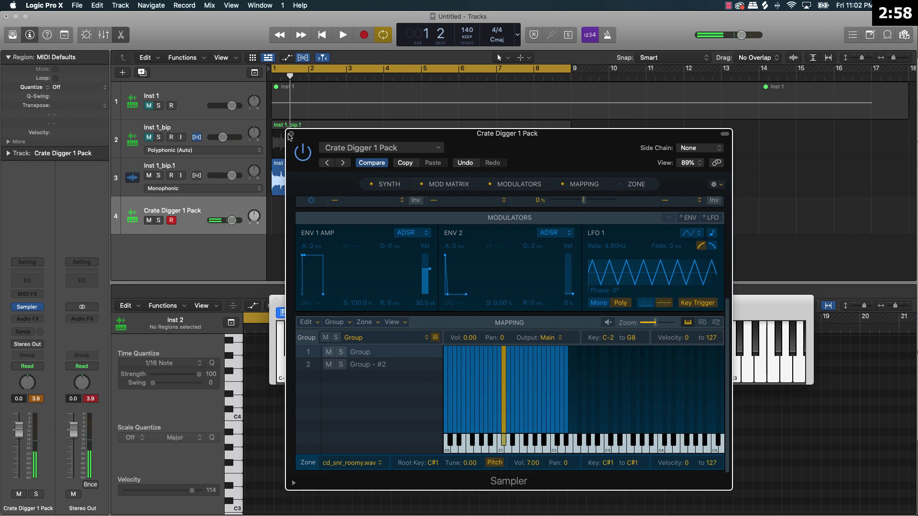
left_click(292, 135)
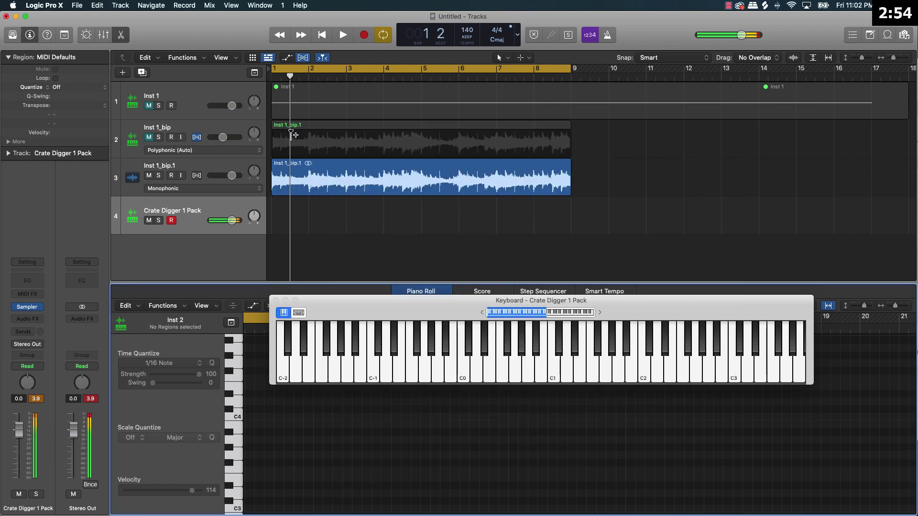
Try the drum kit over the playing loop, and lower the Inst 1_bip.1 track's volume slightly
key("space")
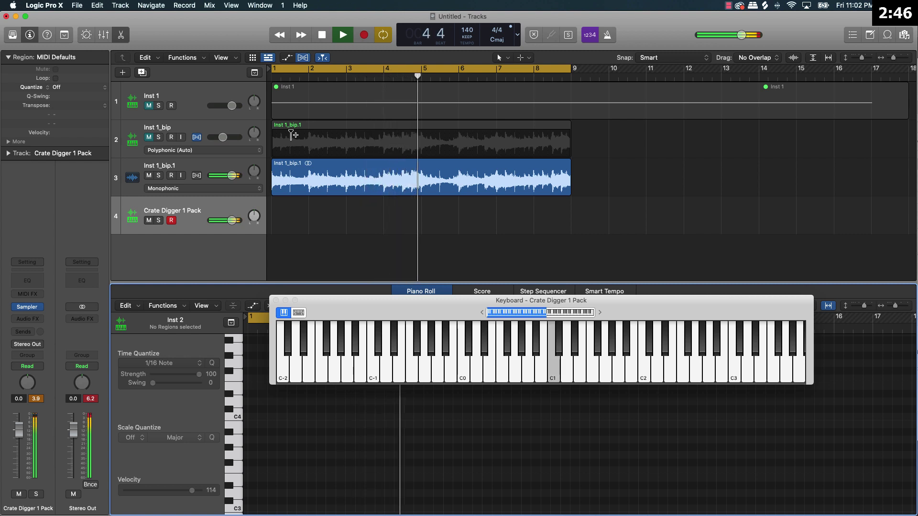
key("space")
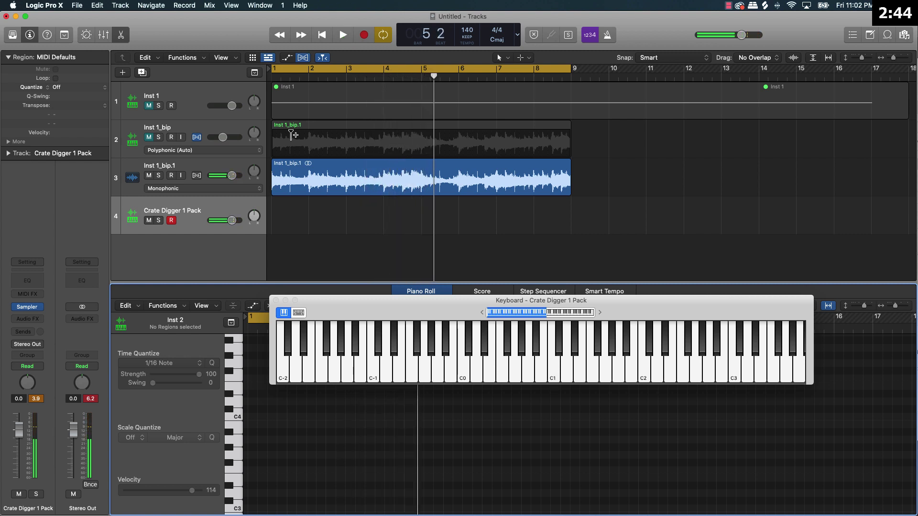
left_click_drag(230, 176, 229, 176)
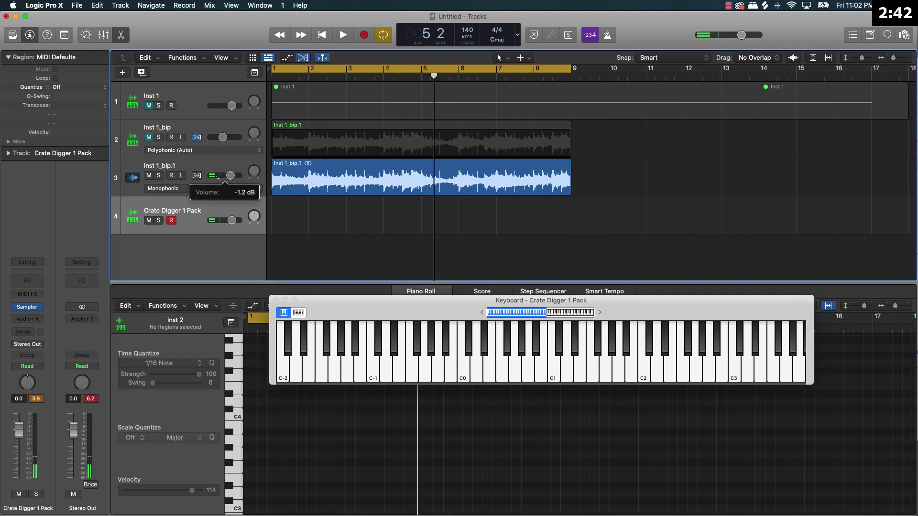
Record an eight-bar C1 and C#1 drum pattern on the Crate Digger 1 Pack track and close the on-screen keyboard
key("r")
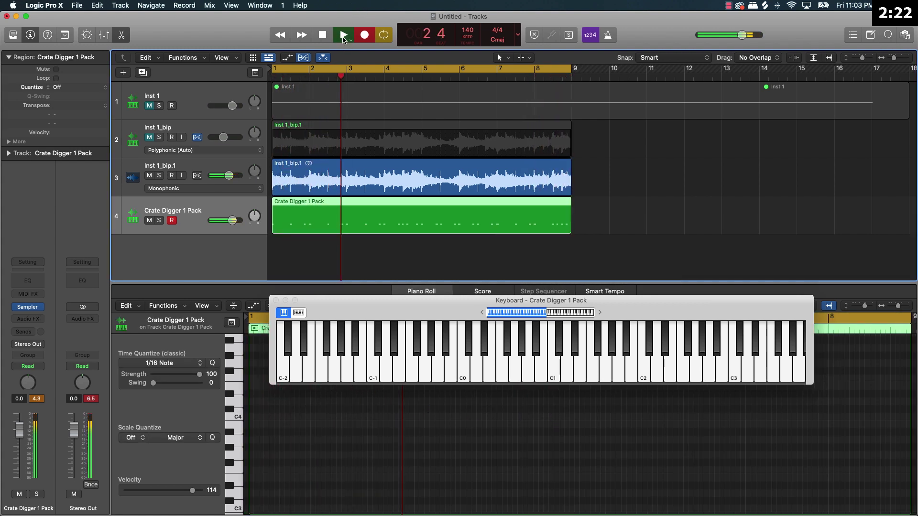
left_click(364, 35)
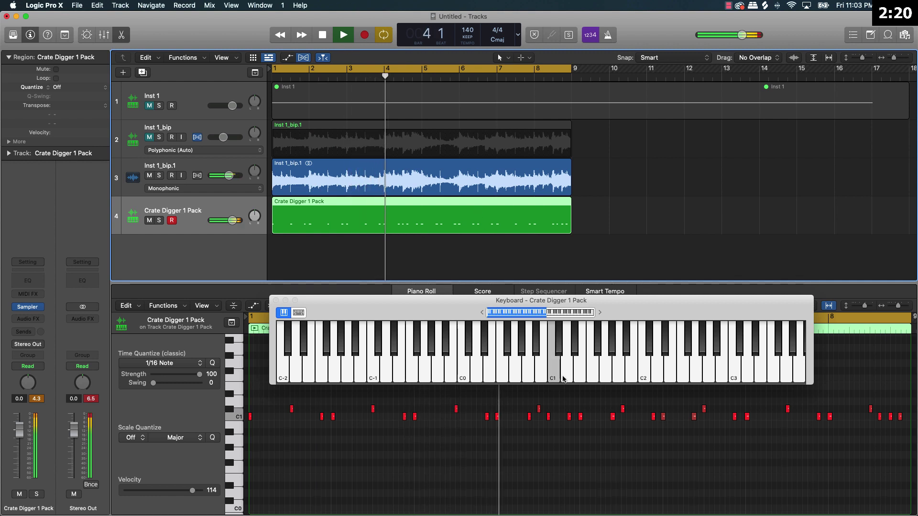
left_click(276, 300)
Quantize all notes in the Crate Digger 1 Pack region to 1/16 Swing C and play back the result
scroll(711, 444, "right", 3)
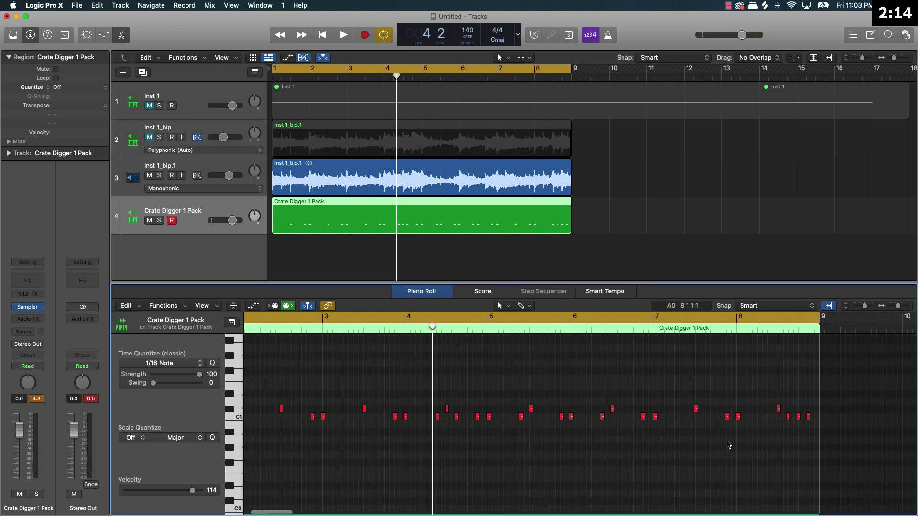
scroll(727, 444, "left", 5)
key("super+a")
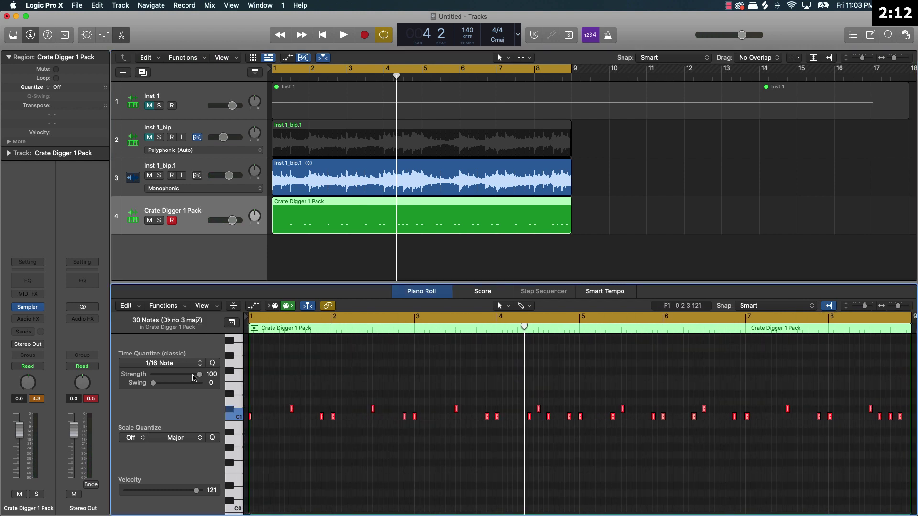
left_click(162, 364)
scroll(149, 462, "down", 5)
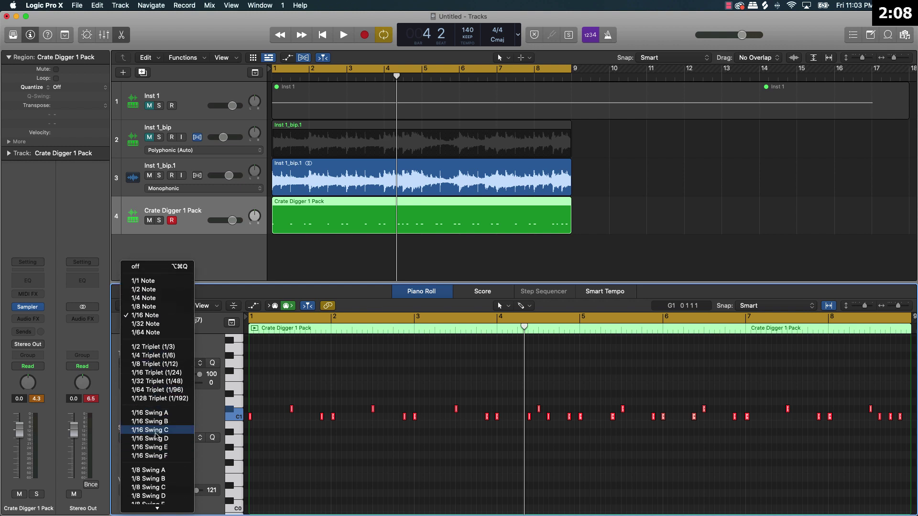
left_click(156, 433)
key("space")
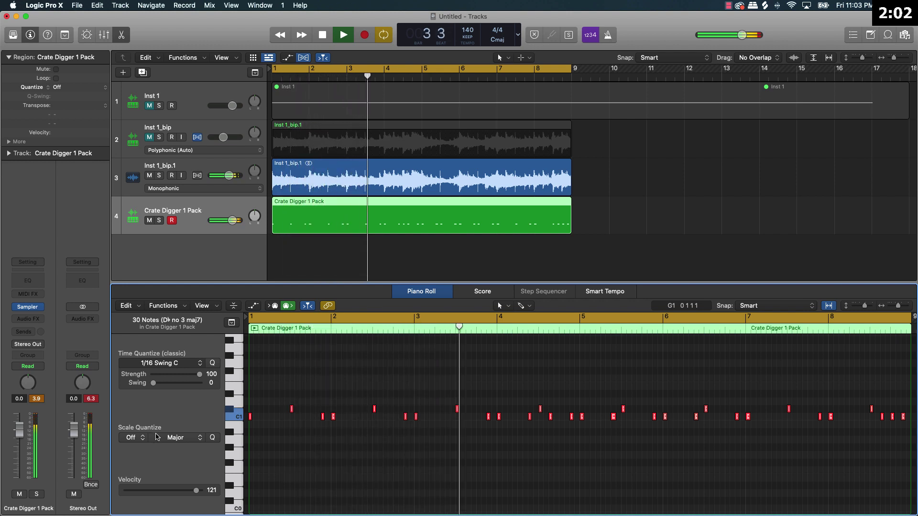
Add C1 notes at 6 3 3 and 6 4 1 to the drum pattern and play the passage back from bar 6
left_click(564, 381, "ctrl+alt")
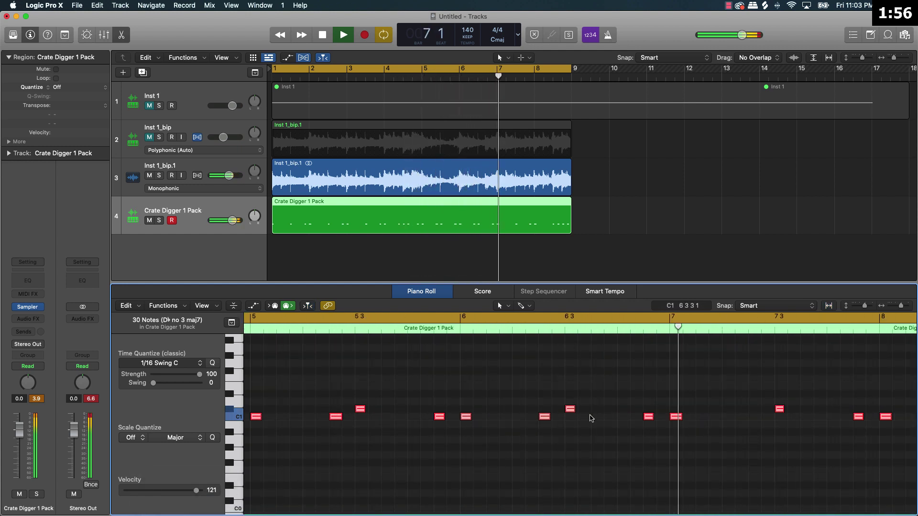
key("space")
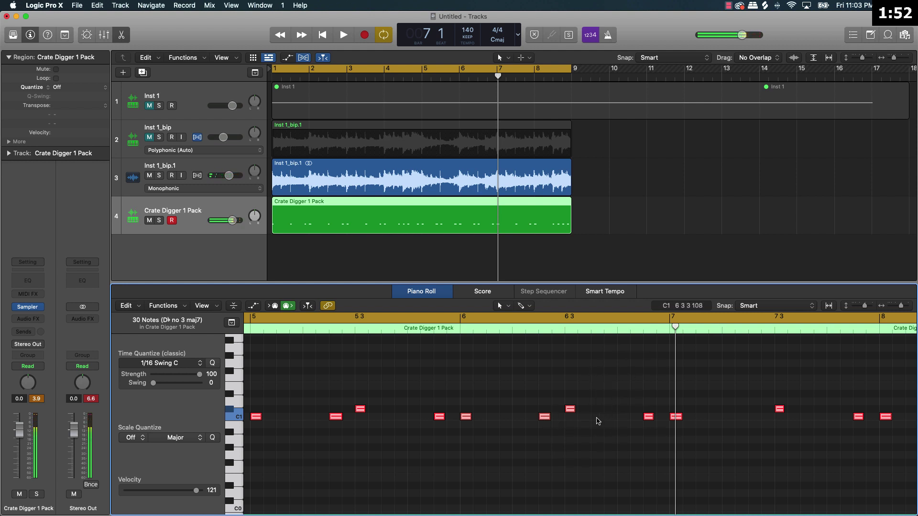
left_click(597, 417)
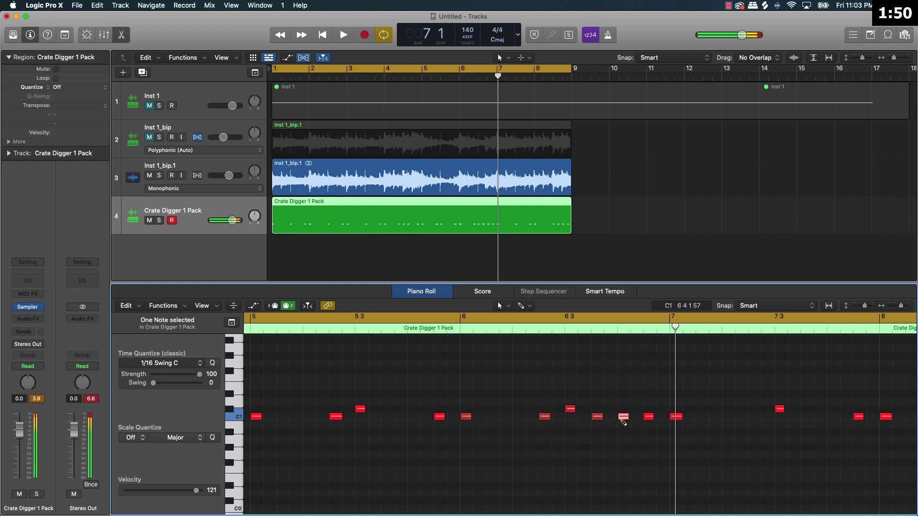
left_click(447, 330)
key("space")
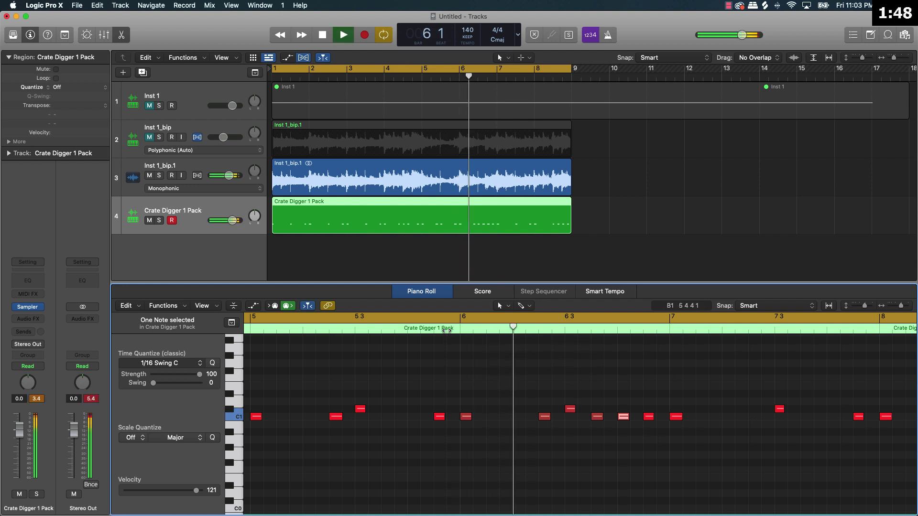
key("space")
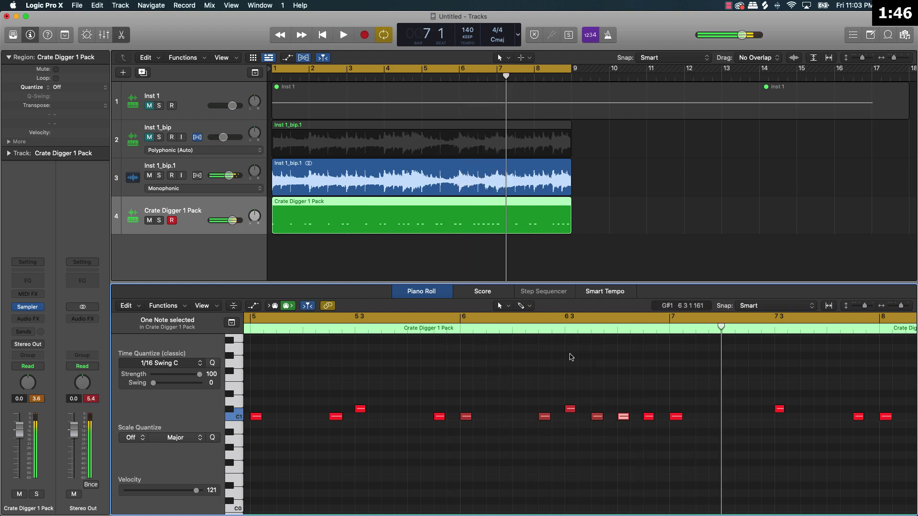
Insert another C1 note at 6 3 4 between the two added notes and replay the passage from beat 2 of bar 6
left_click(535, 330)
key("space")
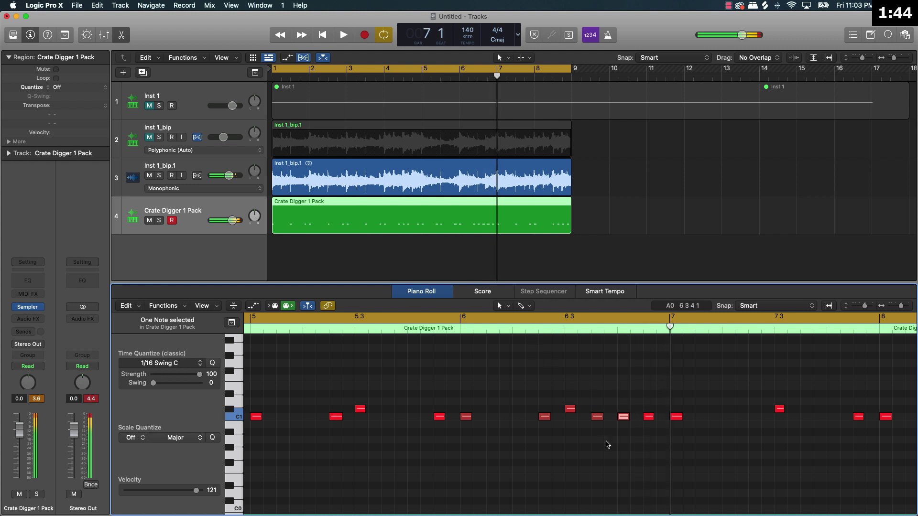
left_click(521, 336)
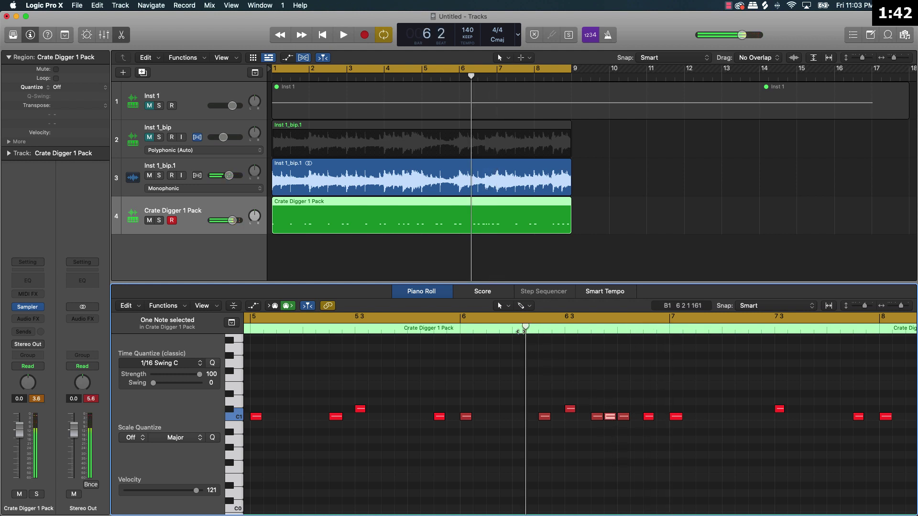
key("space")
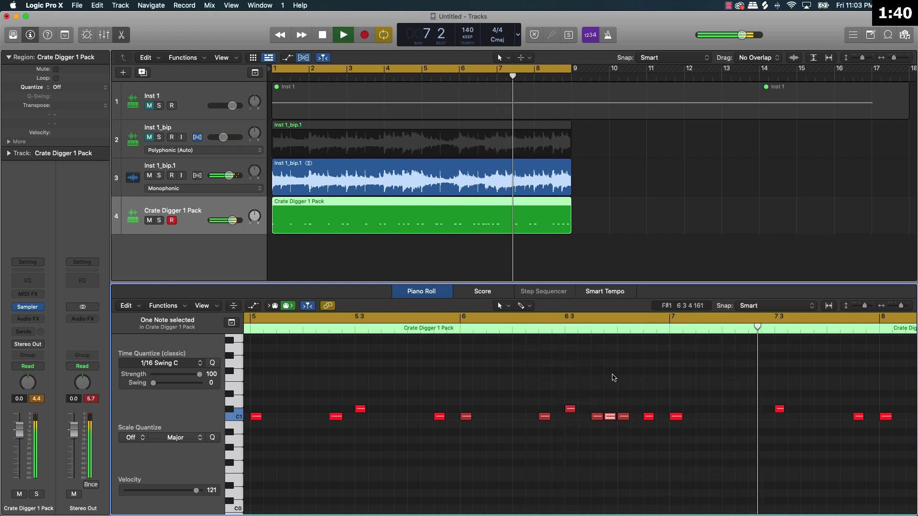
left_click(748, 428)
key("space")
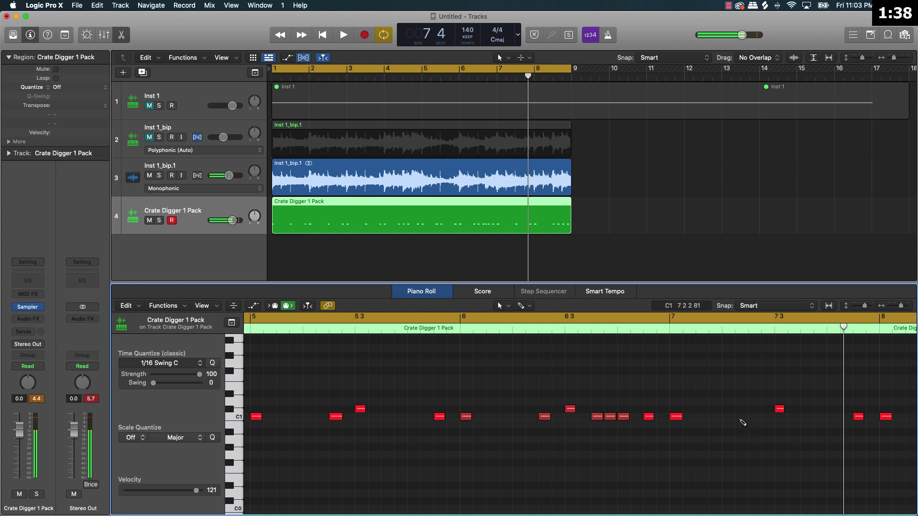
left_click(516, 334)
key("space")
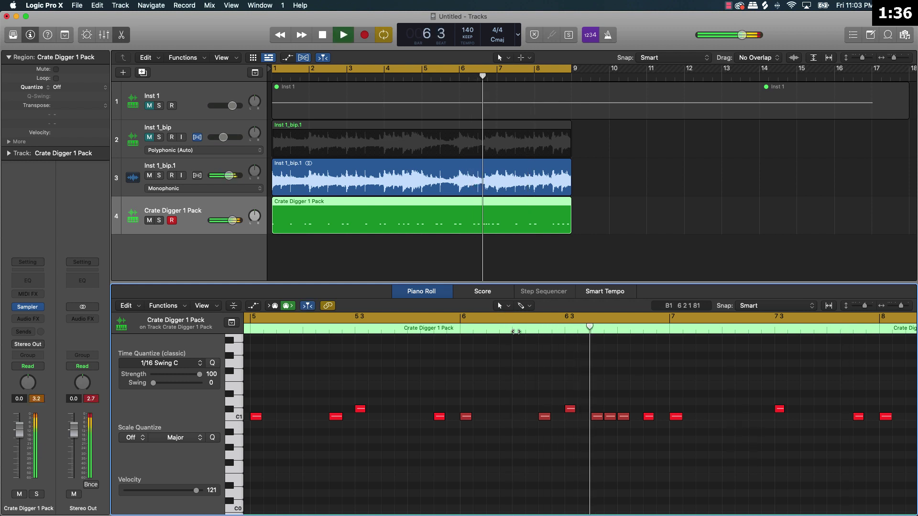
Add a C1 note at 7 2 2 in the drum pattern and play the passage back from bar 6
key("space")
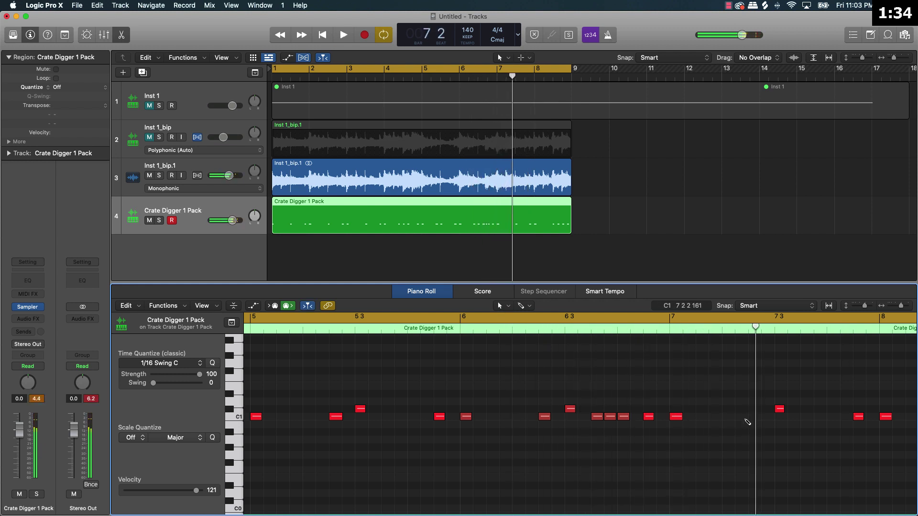
left_click(740, 418)
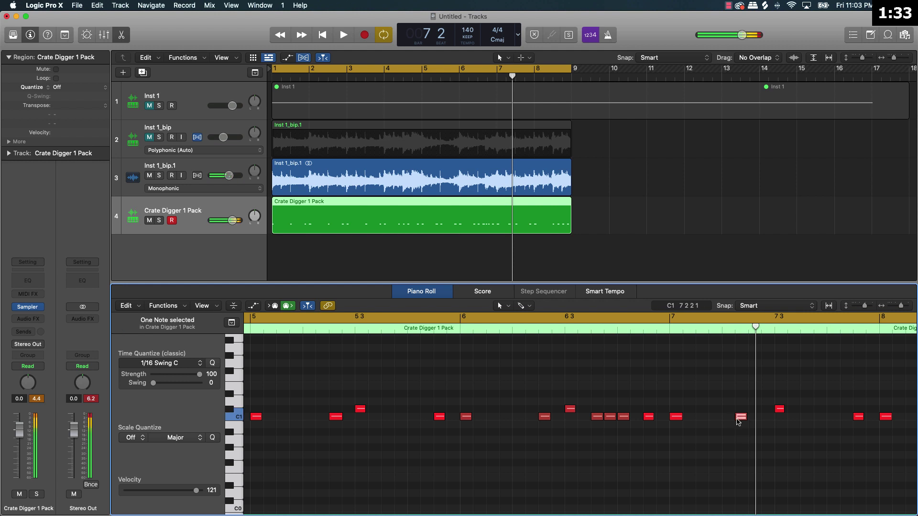
left_click(545, 333)
key("space")
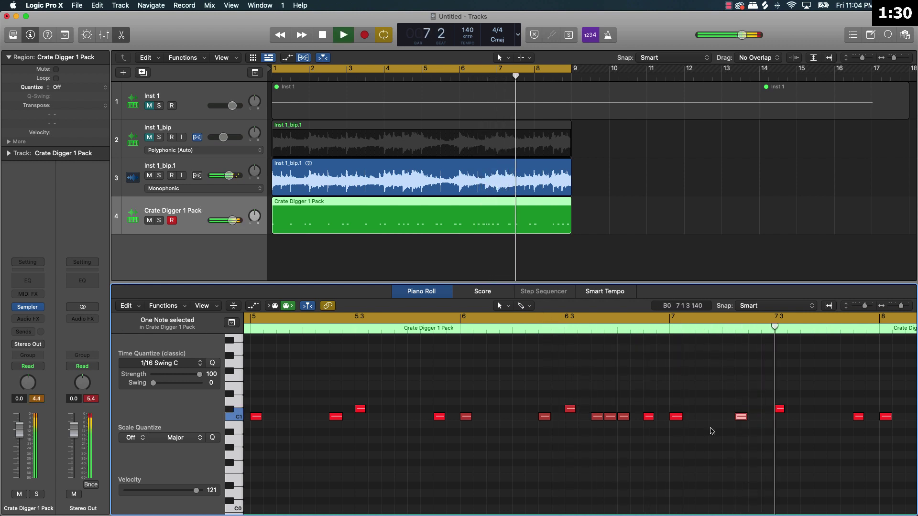
Move the new bar 7 C1 note to 7 2 3 and replay the drum pattern
key("space")
left_click_drag(742, 418, 754, 420)
left_click(719, 381)
key("space")
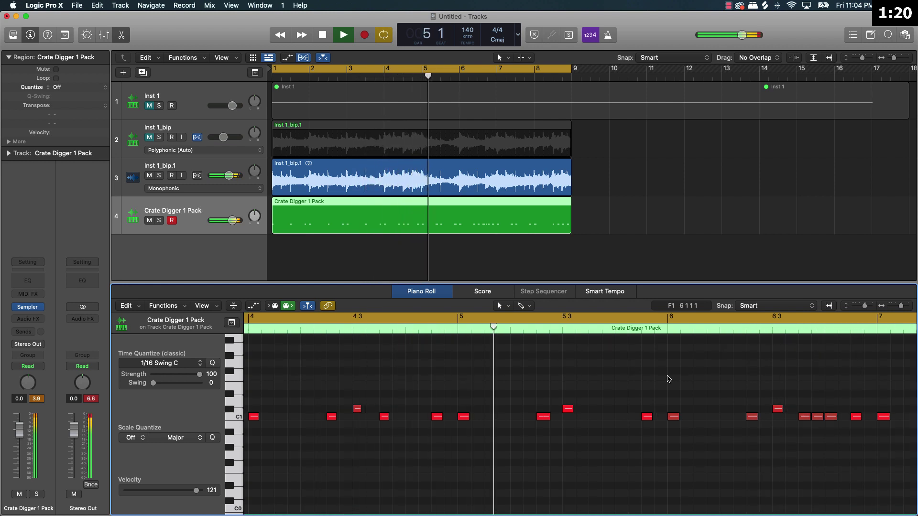
key("super+Left")
key("super+Left")
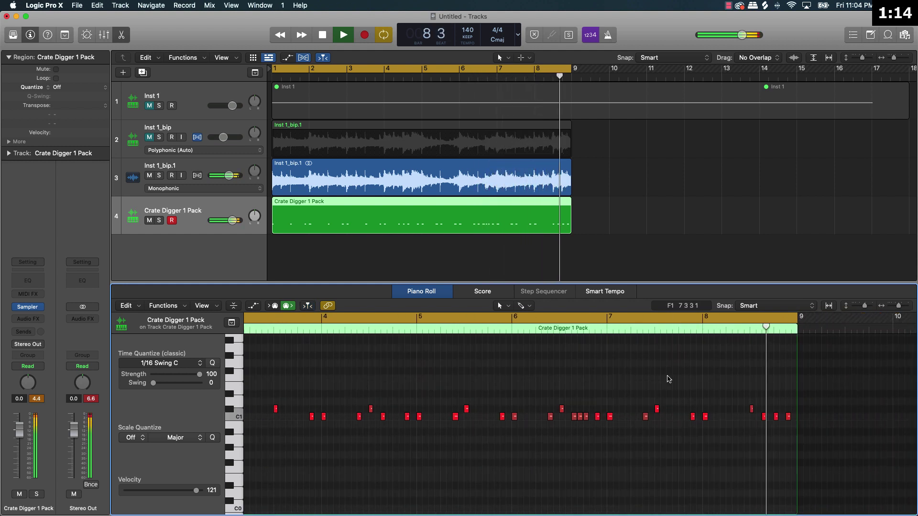
key("space")
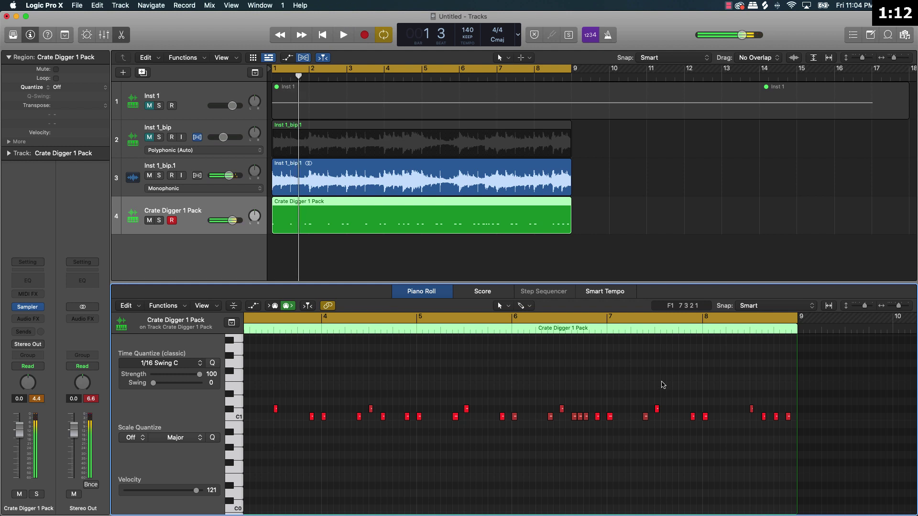
Duplicate the Crate Digger 1 Pack track's setup on a new track 5 and record an eight-bar pattern of C2 notes
key("super+d")
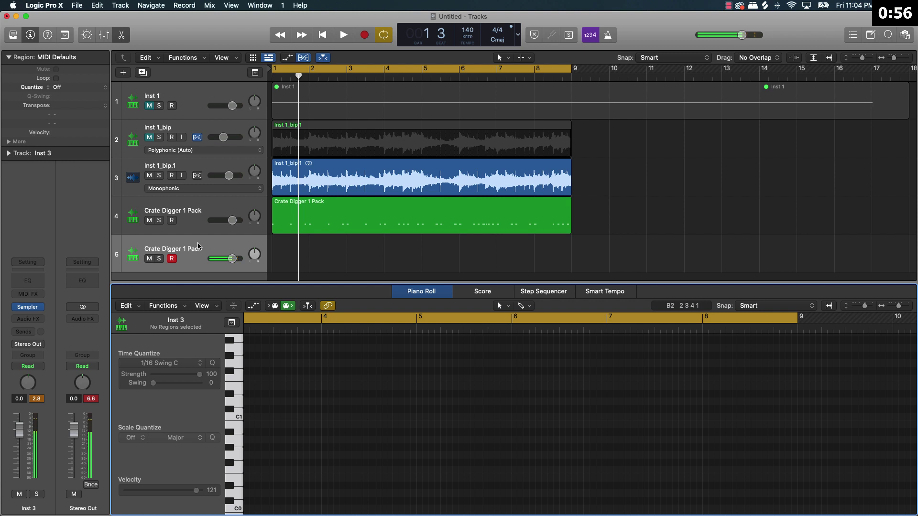
key("space")
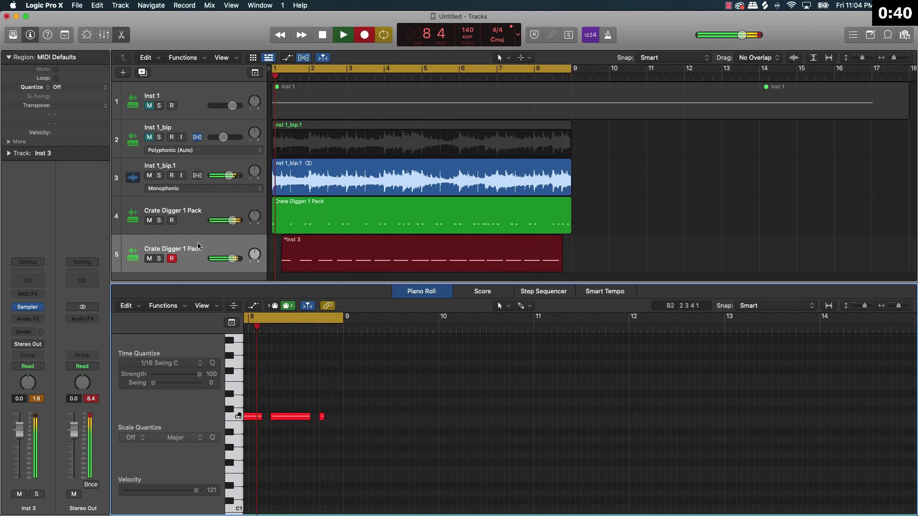
key("space")
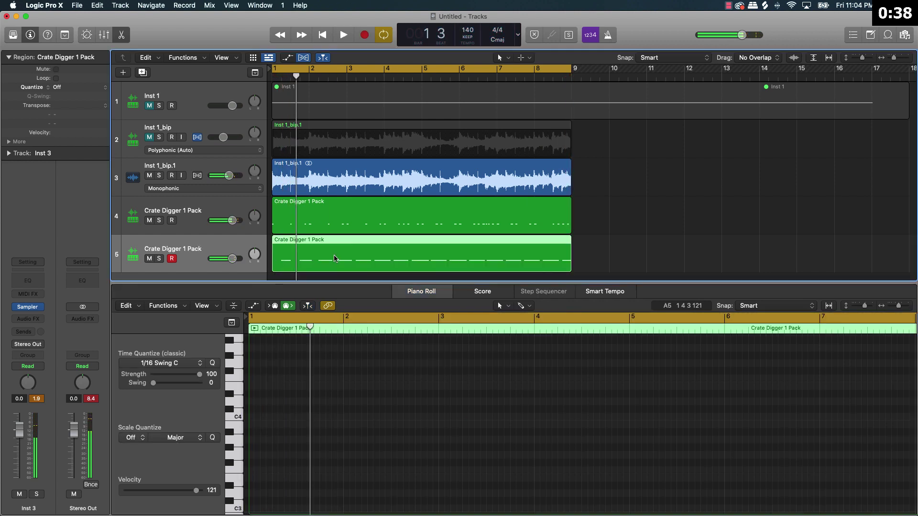
Quantize all C2 notes in the track 5 region to 1/16 Swing C
double_click(334, 254)
double_click(364, 260)
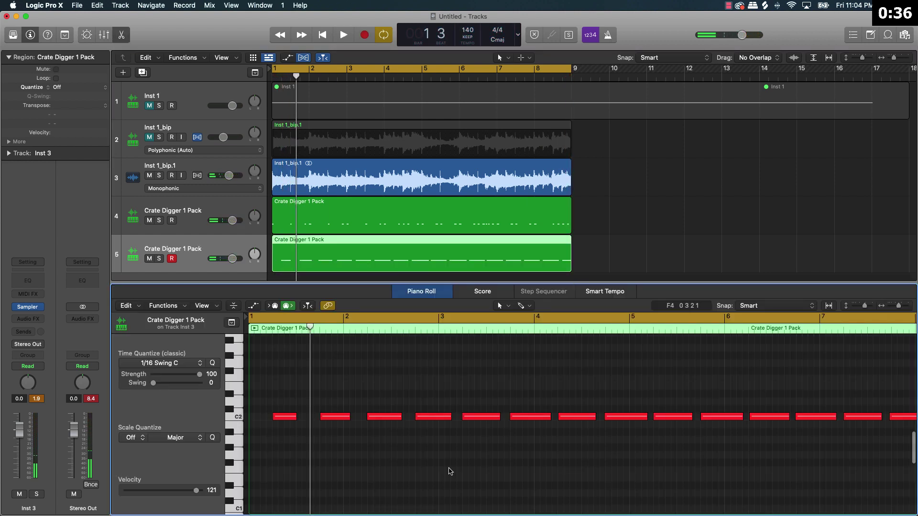
key("super+a")
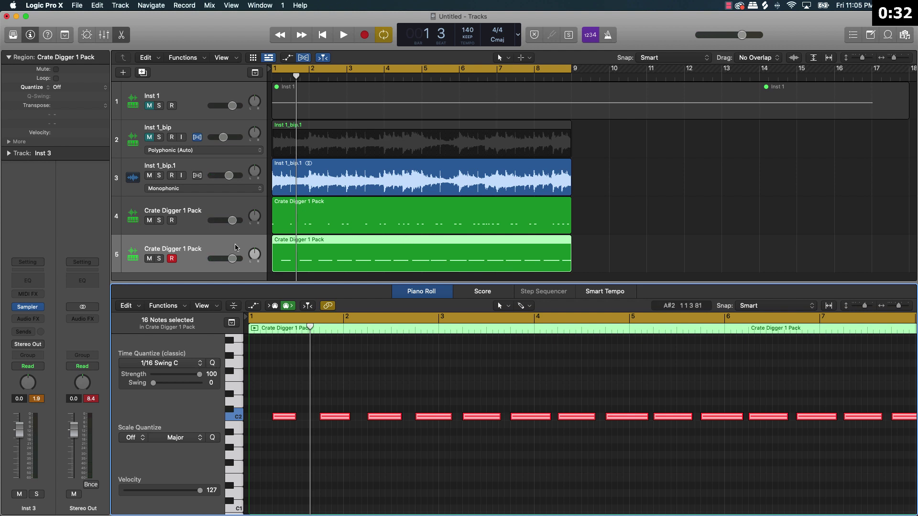
Create another duplicate Crate Digger 1 Pack track as track 6 and record two A1 notes, in bars 2 and 6
key("super+d")
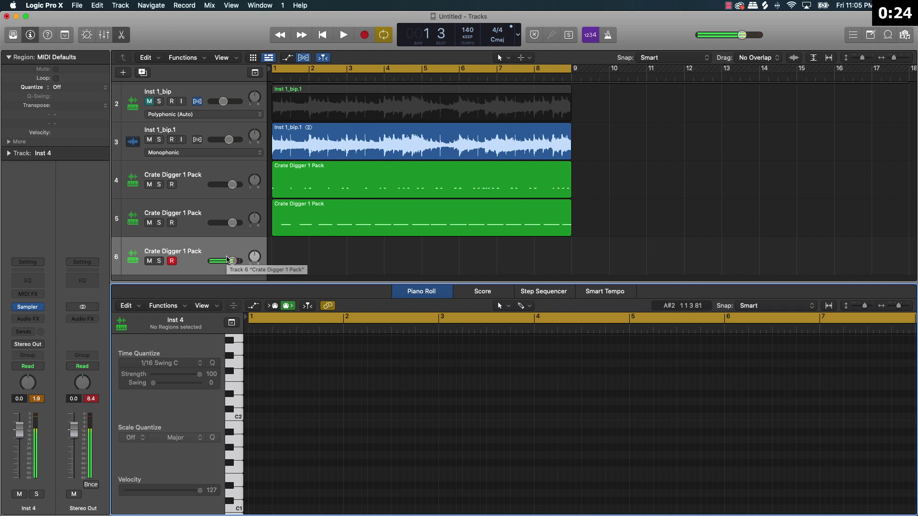
key("r")
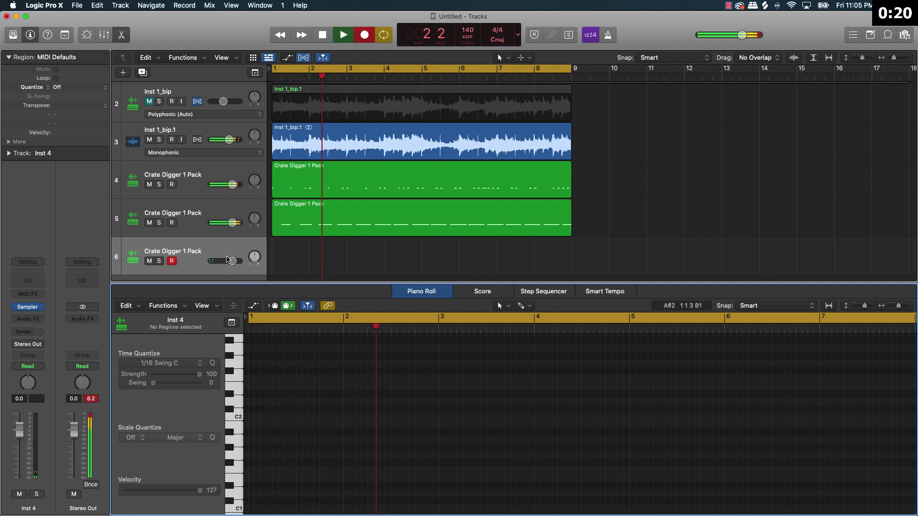
key("h")
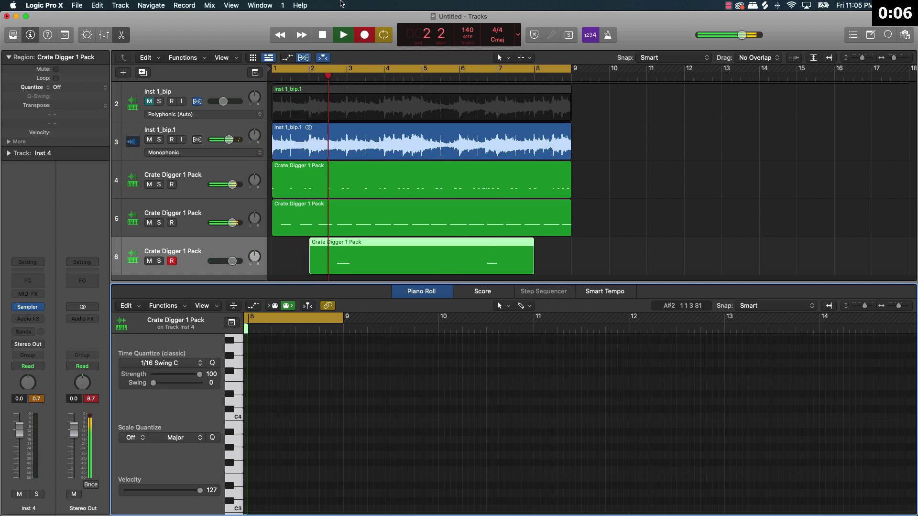
key("shift+r")
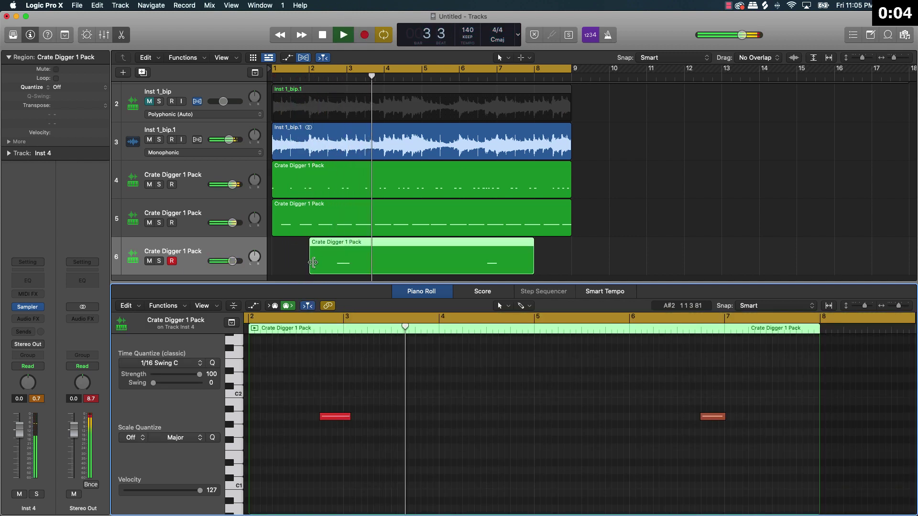
Extend the track 6 region to span bars 1 to 9 and quantize its notes to 1/16 Swing C
left_click_drag(312, 270, 273, 271)
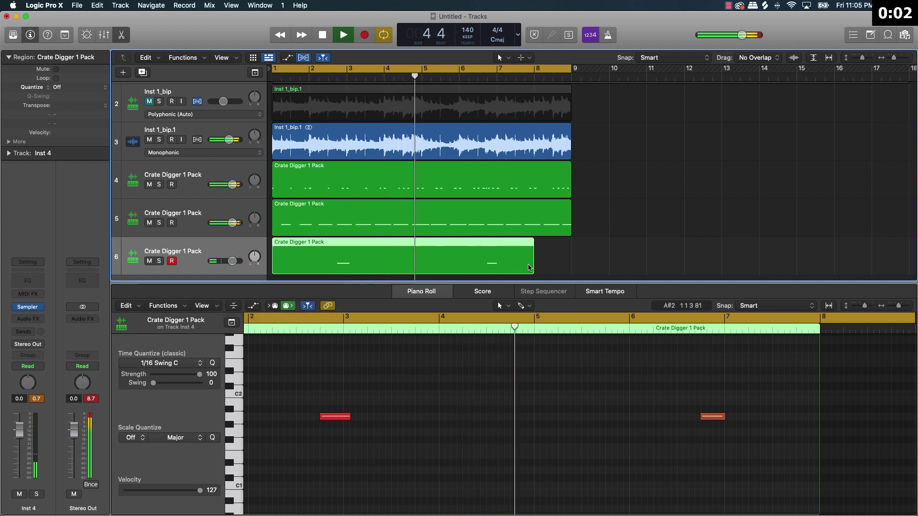
left_click_drag(534, 261, 571, 261)
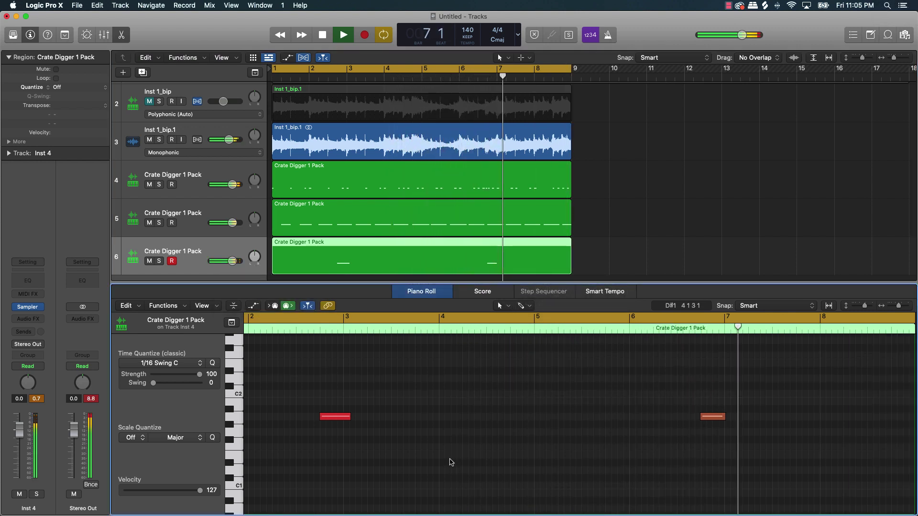
key("super+a")
left_click(212, 363)
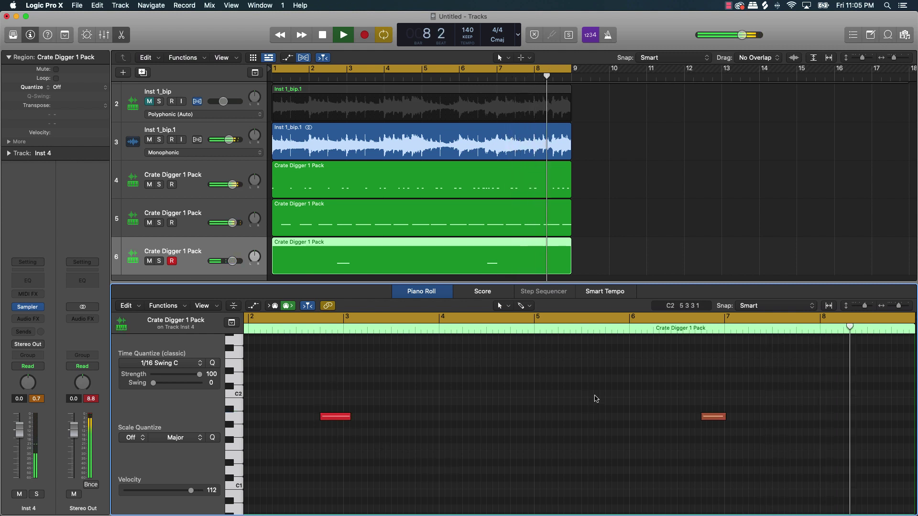
key("e")
key("space")
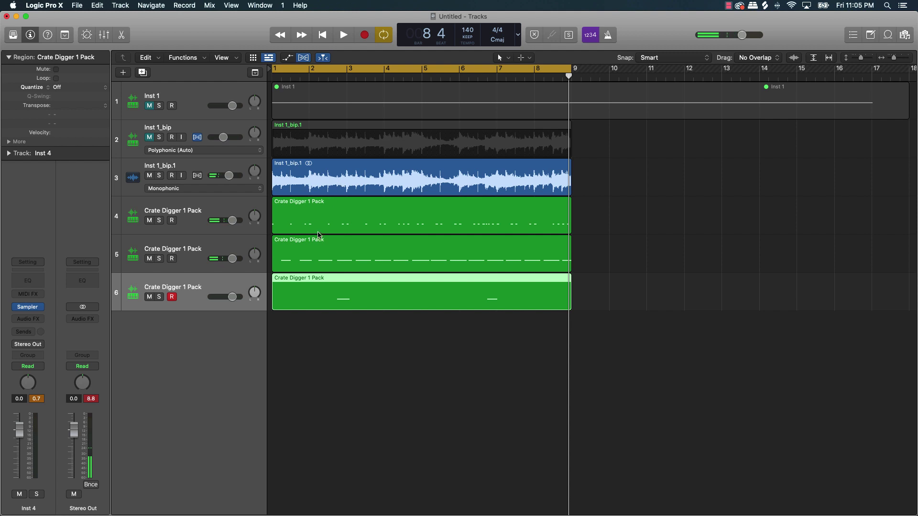
Duplicate track 4 with its Sampler setup and copy its drum region onto the new track directly below
left_click(208, 216)
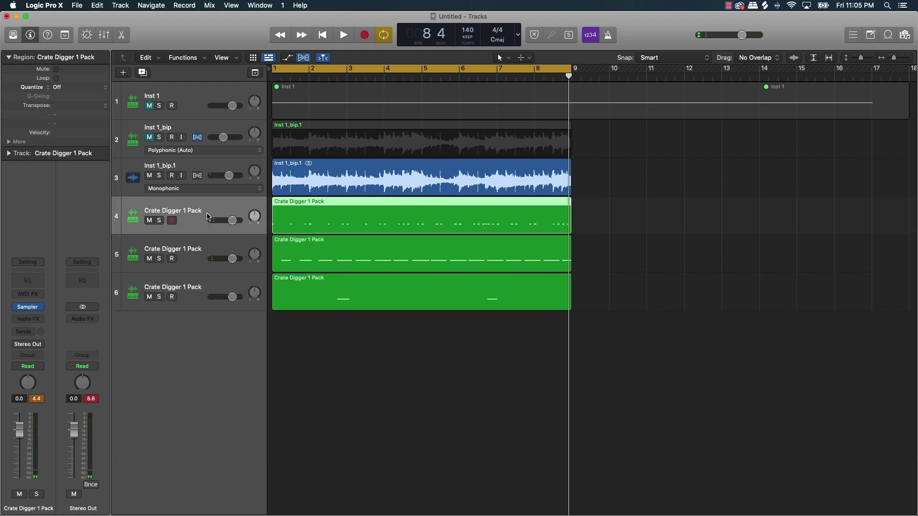
key("super+d")
left_click_drag(327, 215, 328, 250)
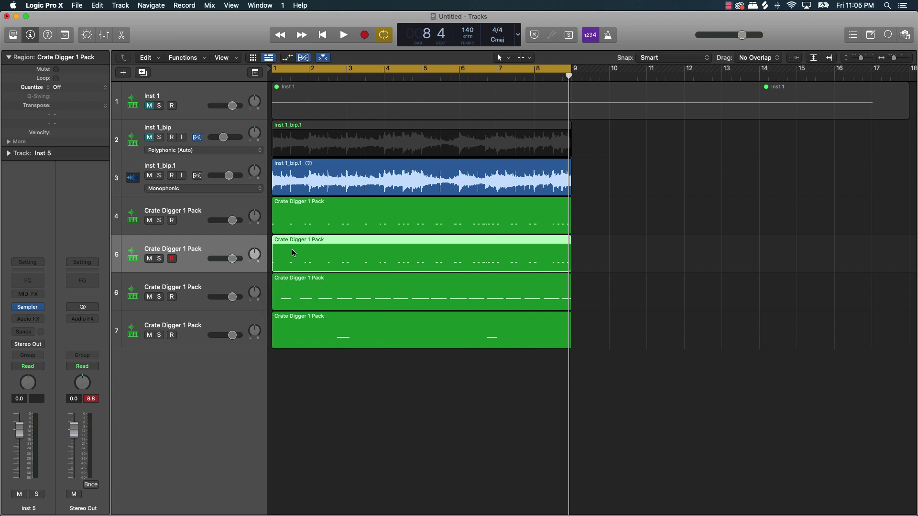
Delete all C1 notes from the copied region on track 5 and all C#1 notes from the original on track 4
double_click(337, 259)
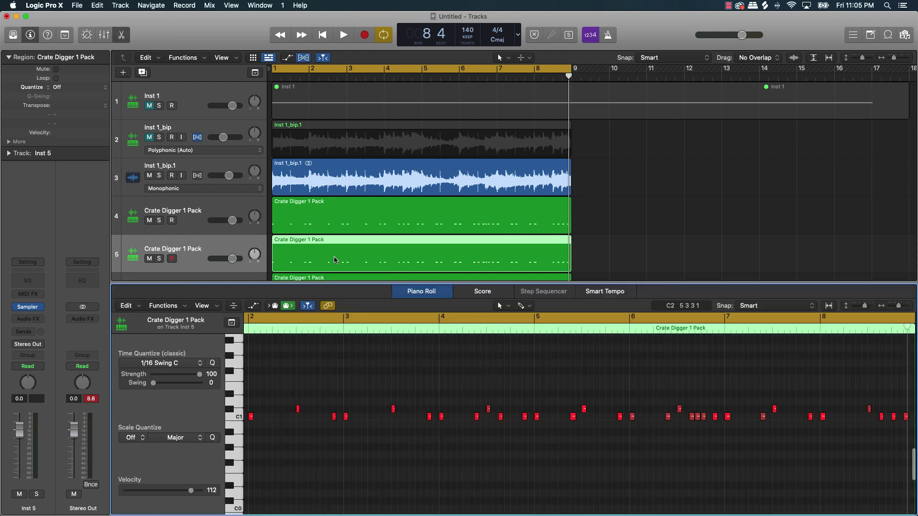
left_click(233, 417)
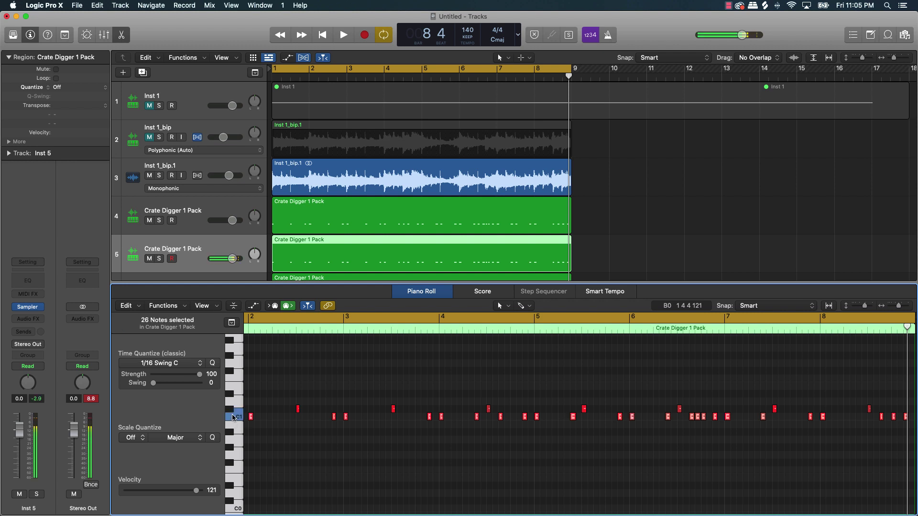
key("Delete")
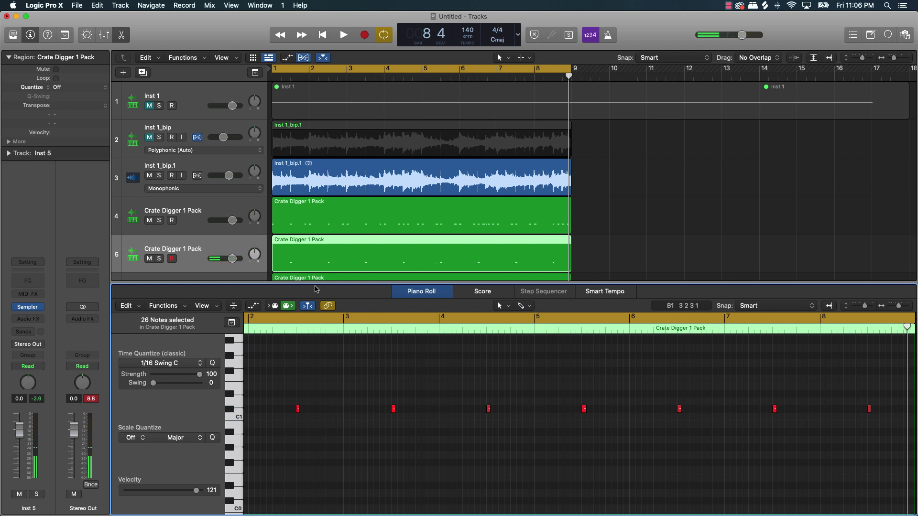
left_click(300, 216)
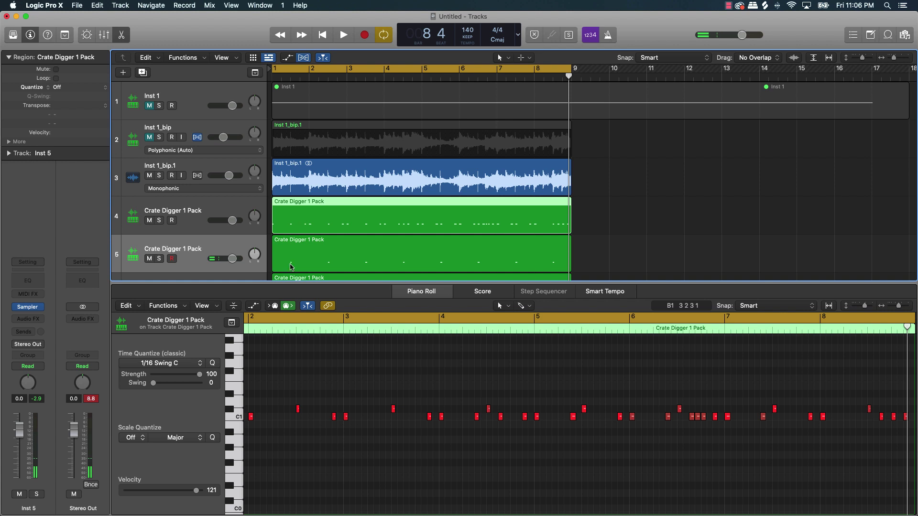
left_click(232, 411)
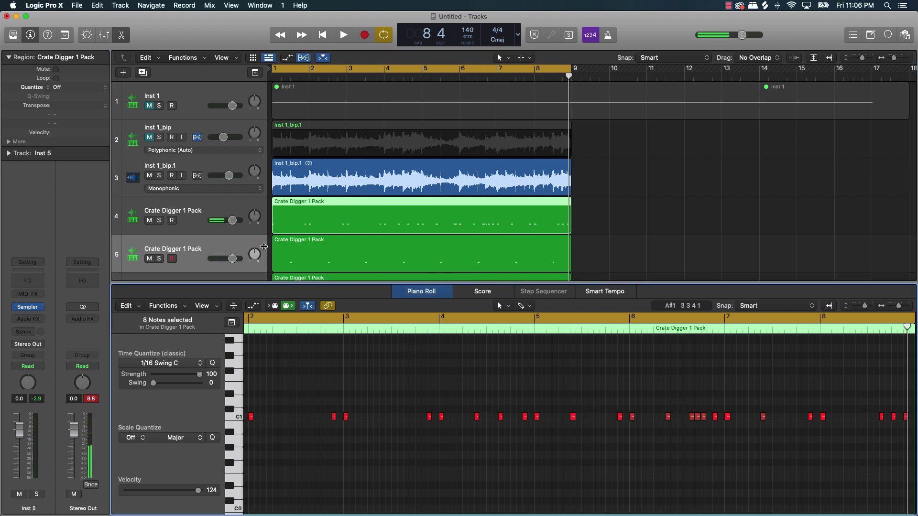
Rename track 4 as Kick and track 5 as Snare
double_click(185, 211)
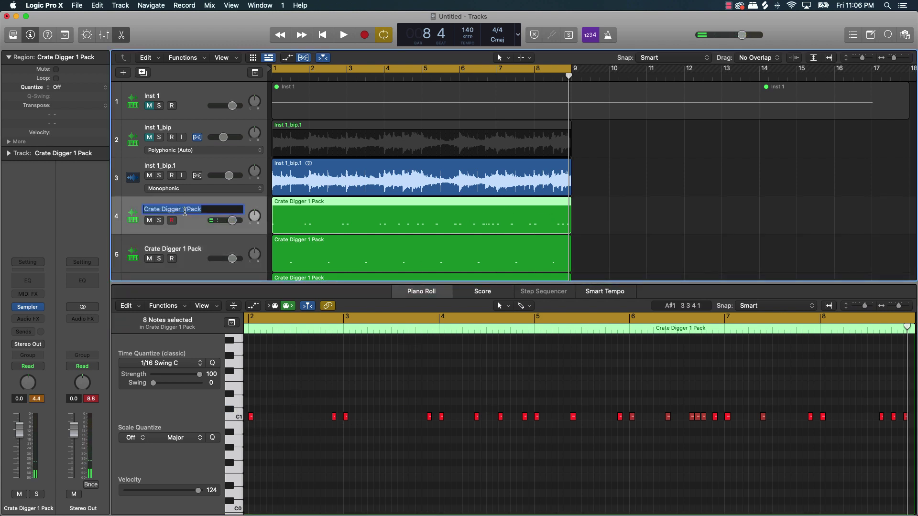
type("Kick")
key("Return")
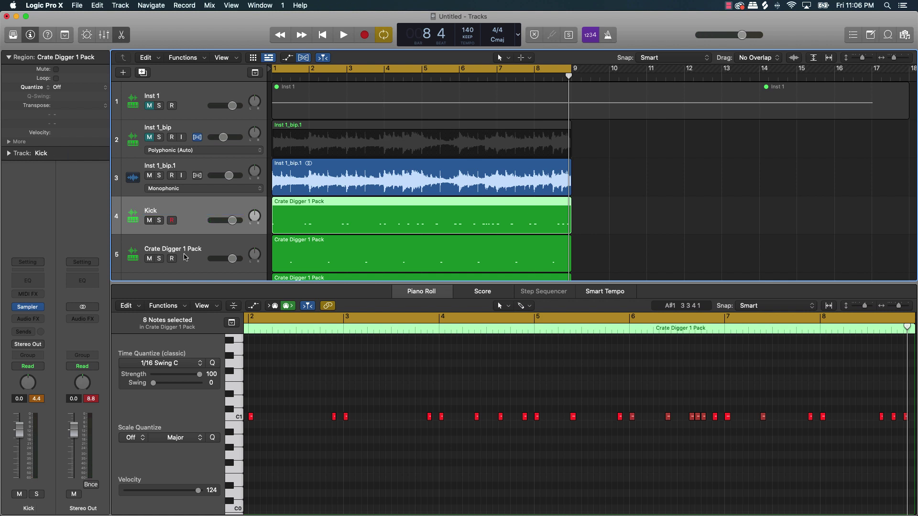
double_click(186, 249)
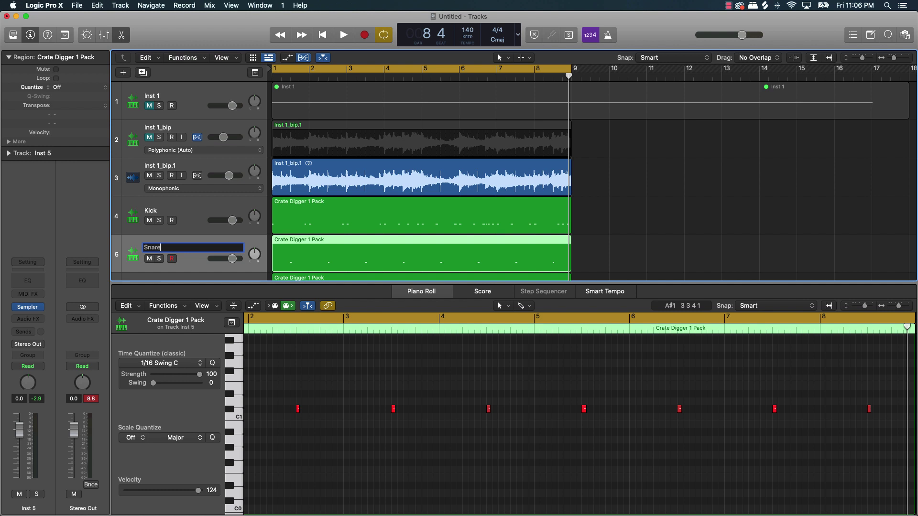
type("Snare")
key("Return")
Rename track 6 as Hat and track 7 as Open
scroll(152, 240, "down", 3)
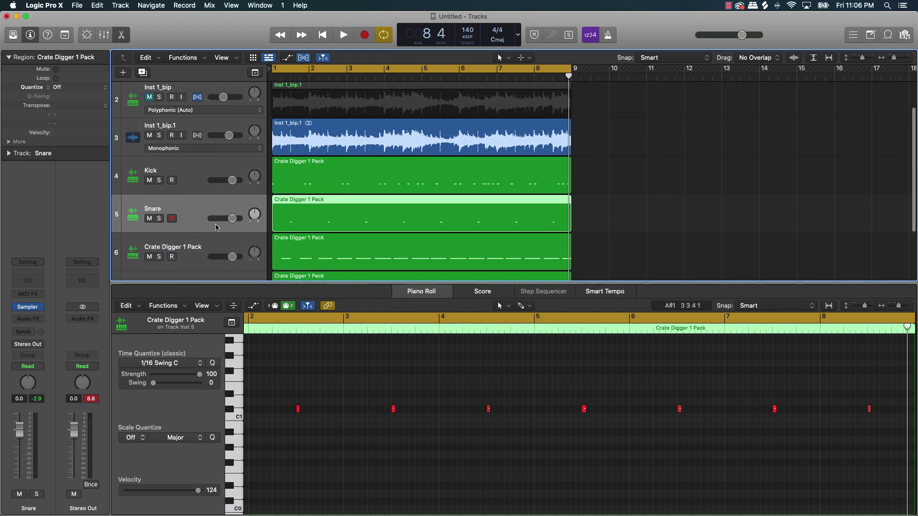
double_click(155, 232)
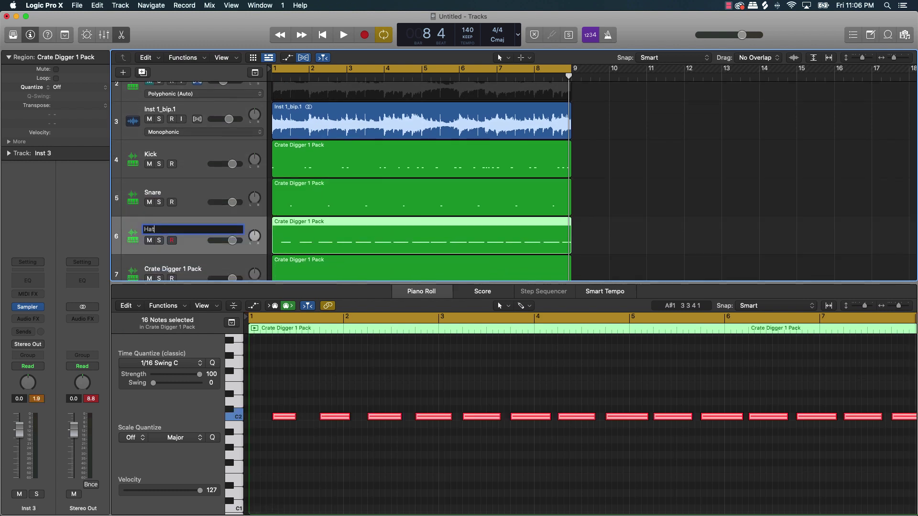
key("Return")
scroll(157, 234, "down", 2)
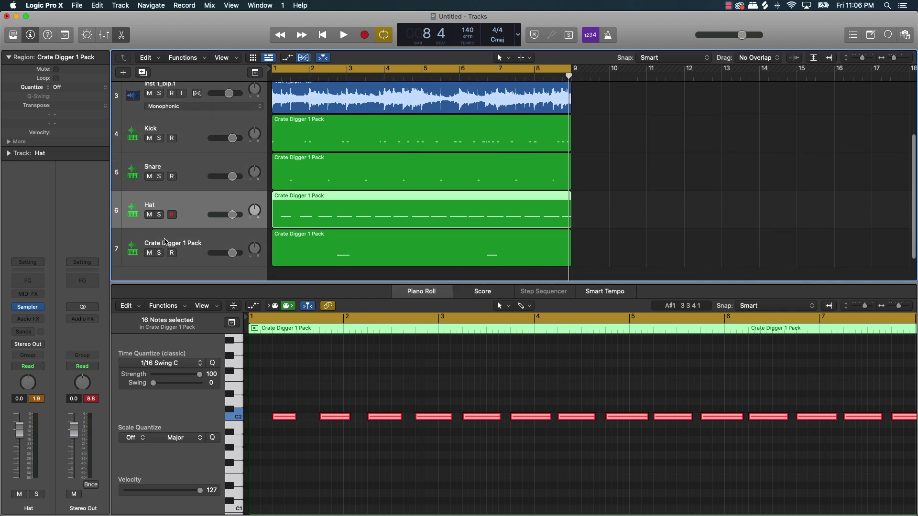
double_click(164, 243)
type("Open")
key("Return")
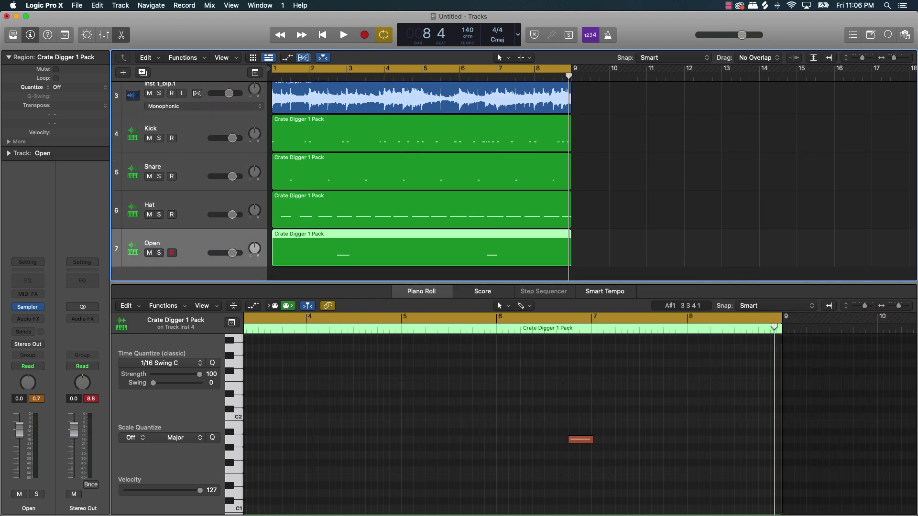
Rename track 3 as Sample and name all regions after their tracks, then close the editor
key("super+a")
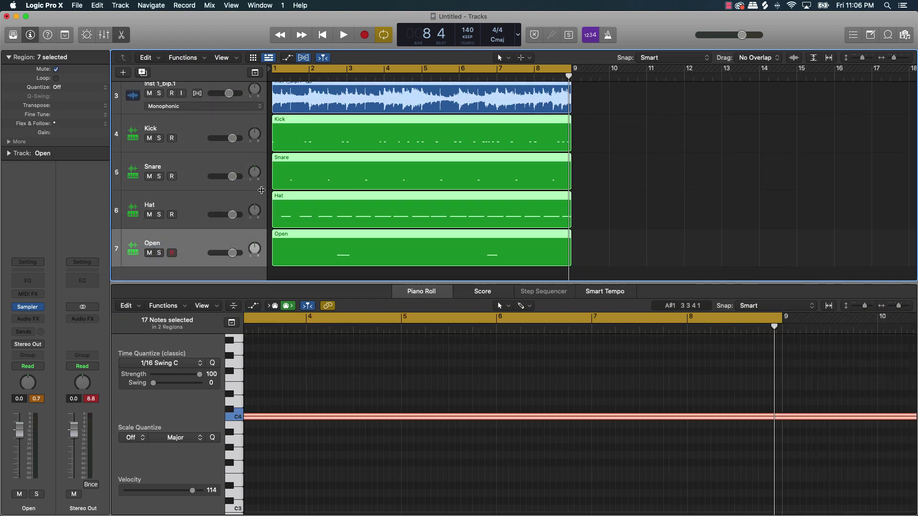
scroll(262, 190, "up", 2)
double_click(167, 116)
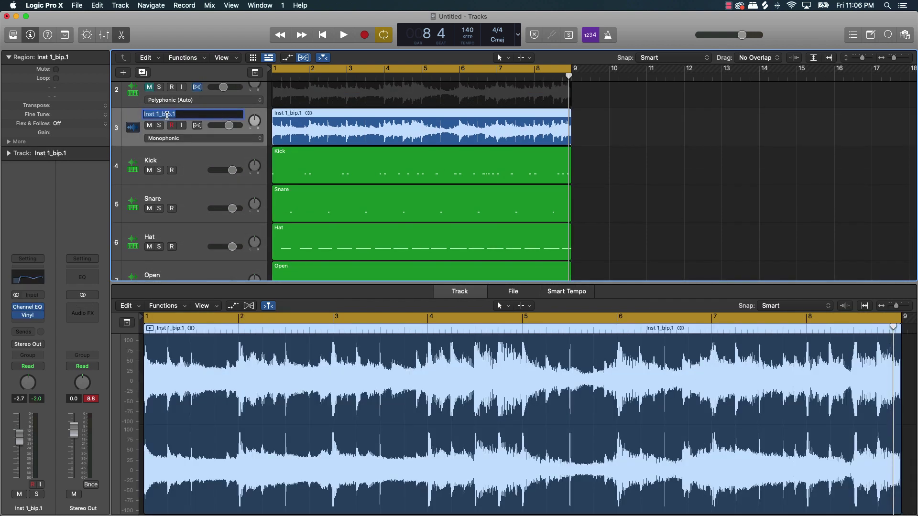
type("Sample")
key("Return")
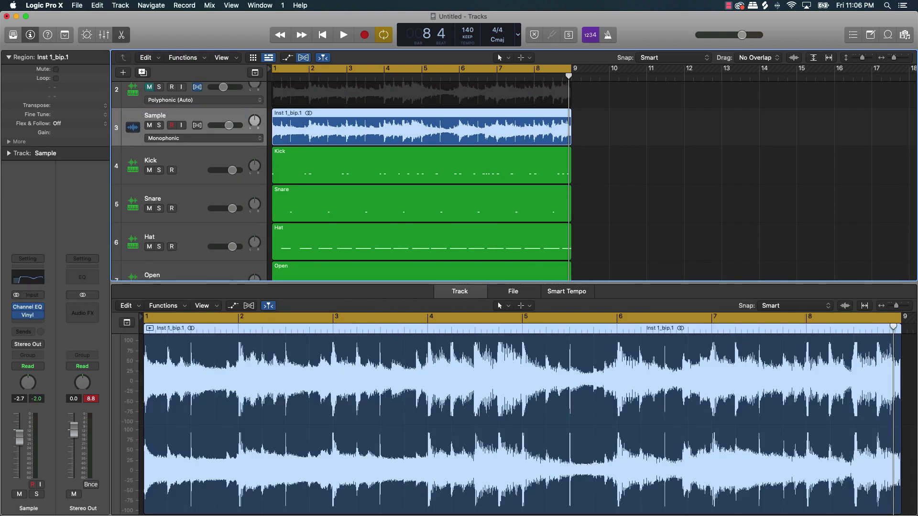
key("super+a")
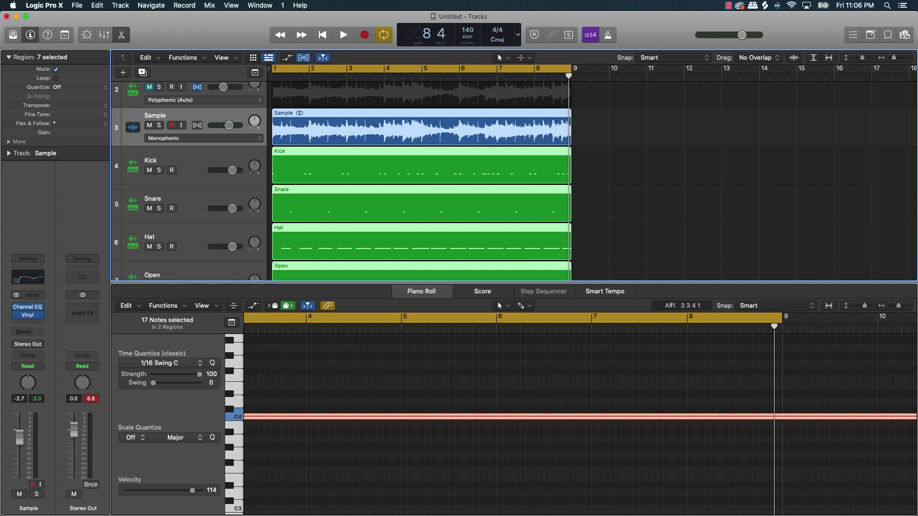
left_click(623, 159)
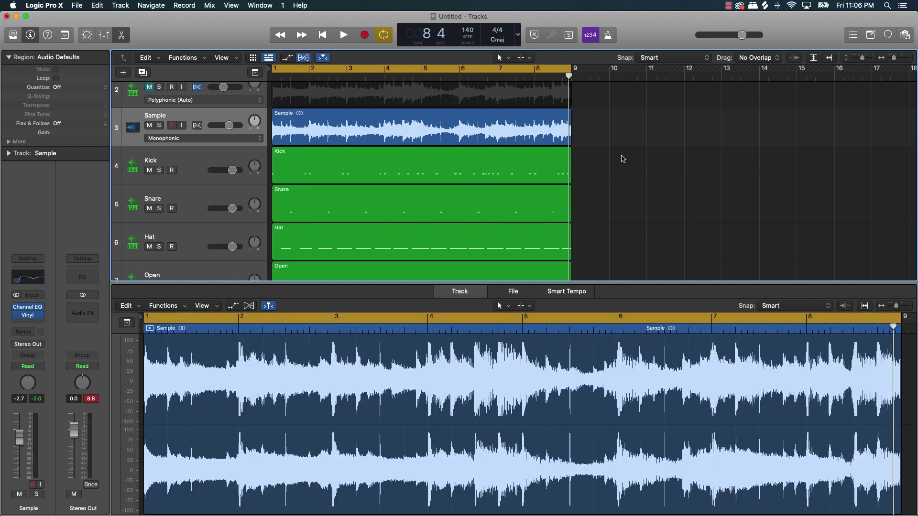
key("p")
key("e")
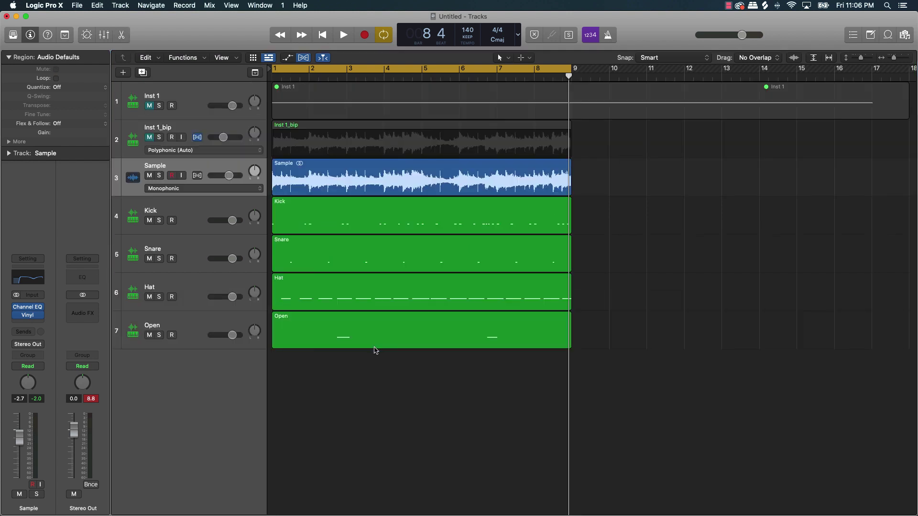
Duplicate the Hat track, mute the original and record a new eight-bar hat pattern on the duplicate
left_click(173, 287)
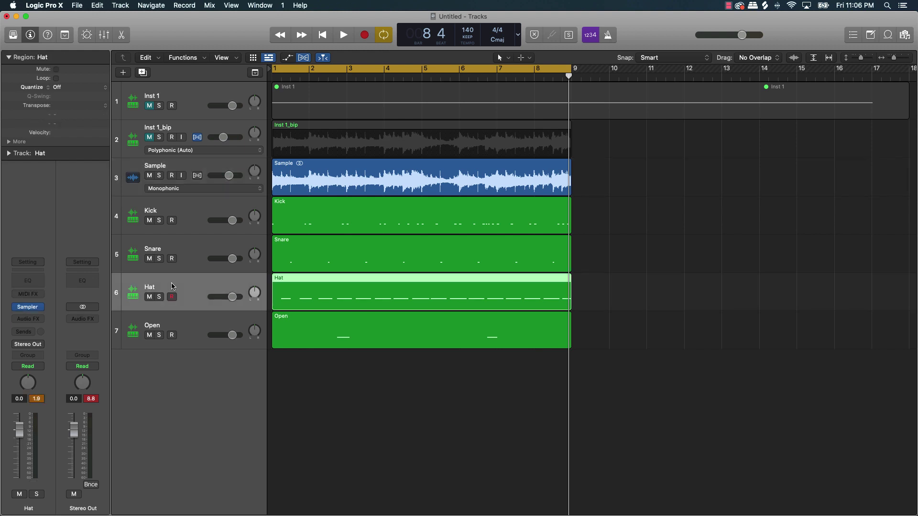
key("super+d")
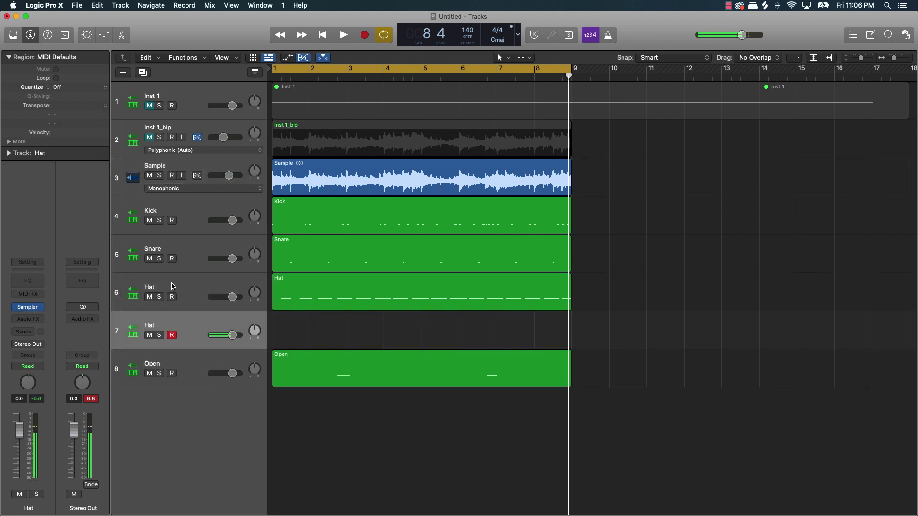
left_click(149, 297)
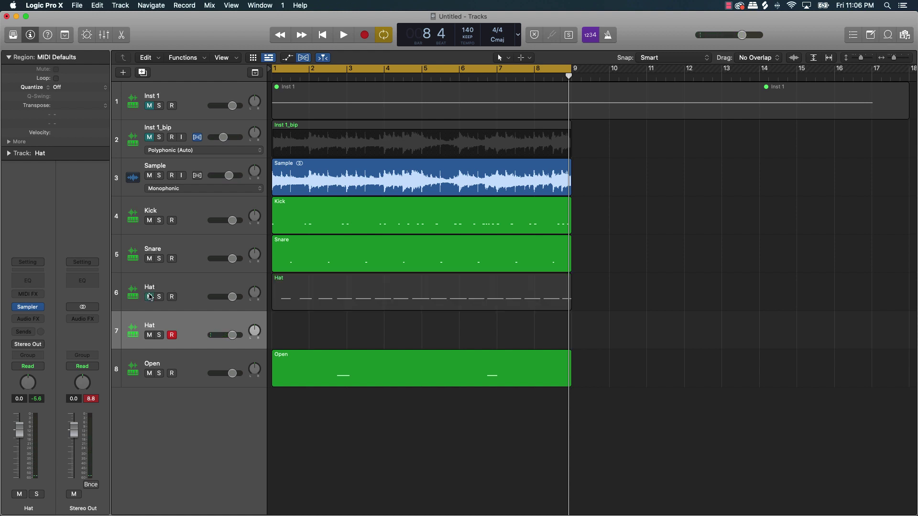
key("r")
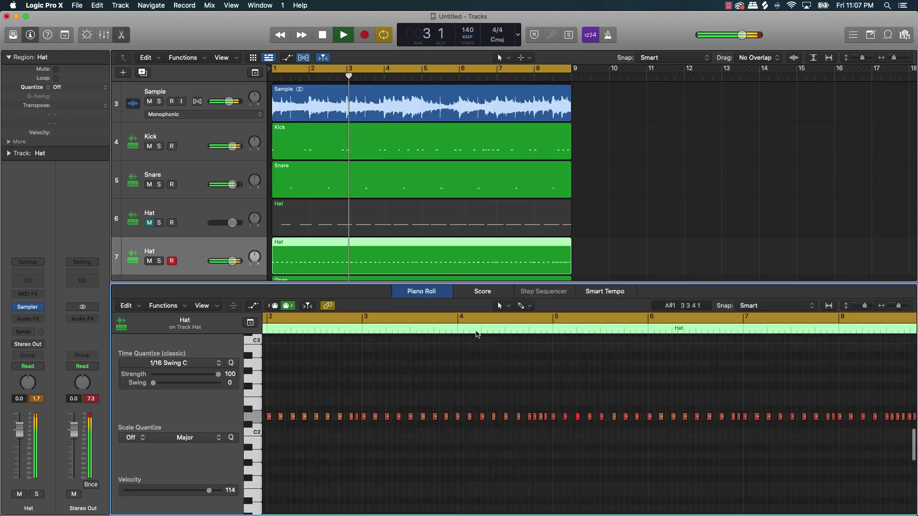
Quantize all notes of the new hat region to 1/16 Swing C and play the result
double_click(477, 332)
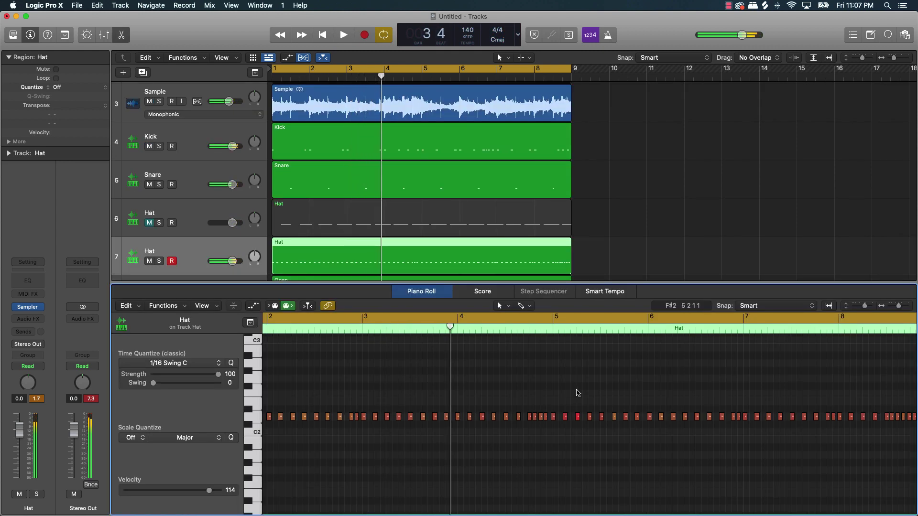
key("super+a")
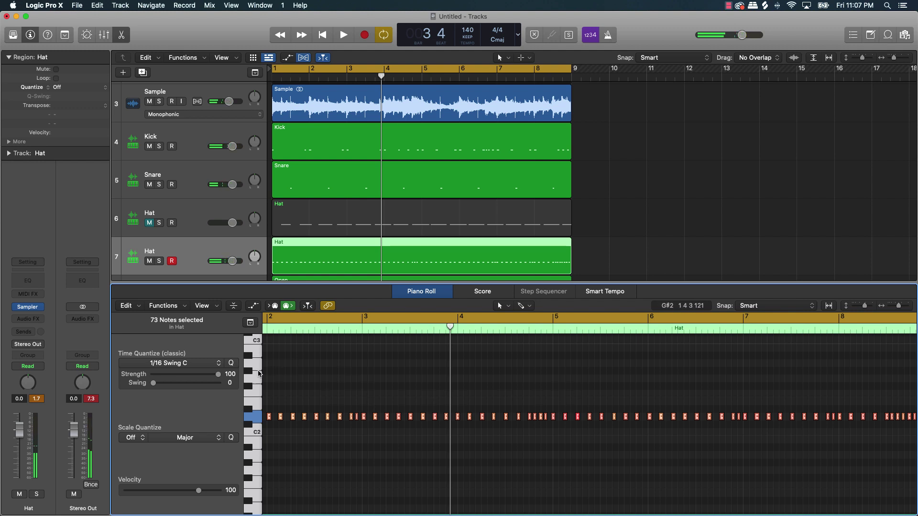
left_click(233, 364)
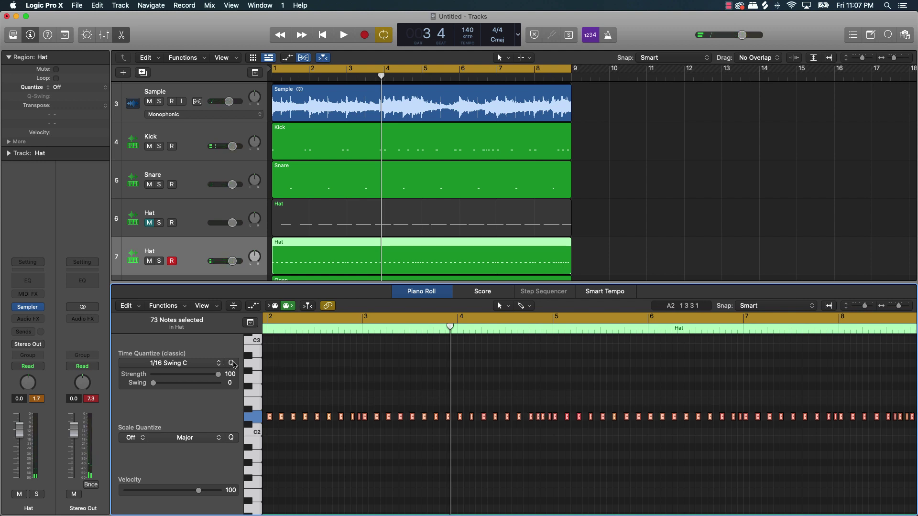
scroll(708, 439, "right", 10)
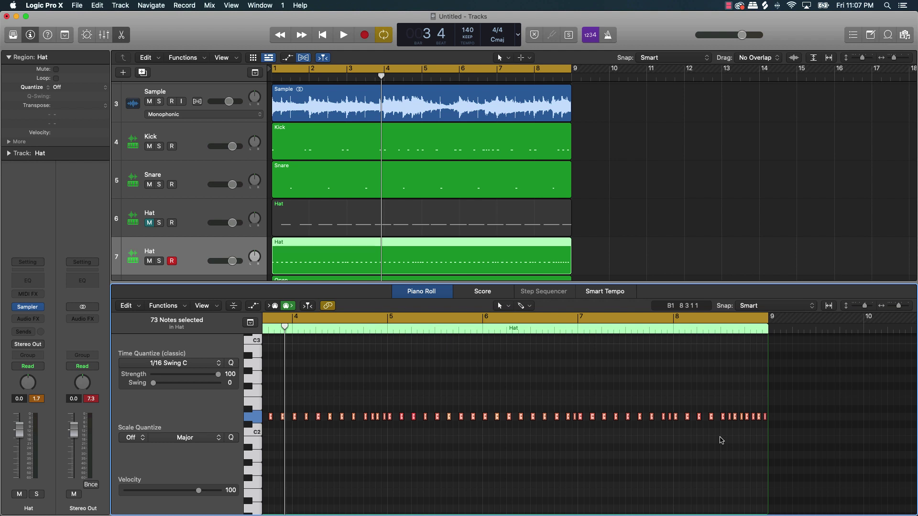
key("space")
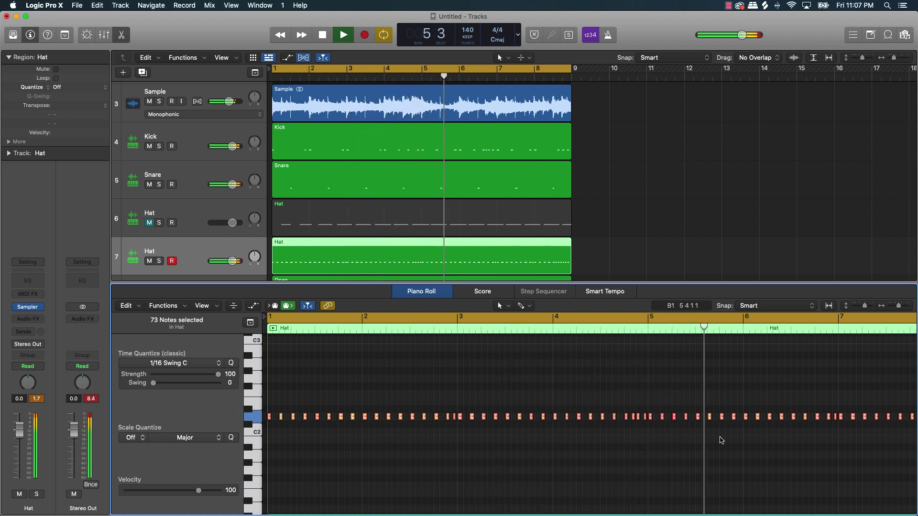
Change the new hat notes' quantize to 1/16 Swing B with a swing of 10 and close the editor
left_click(202, 364)
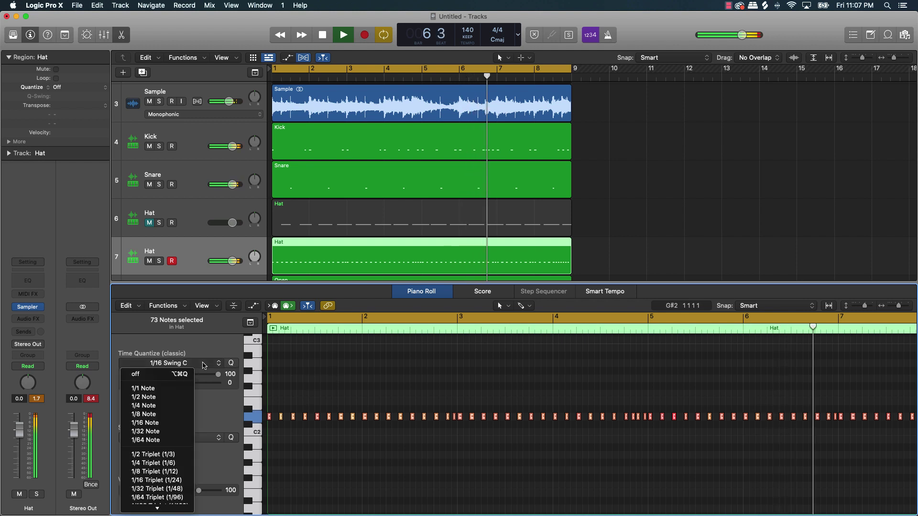
scroll(158, 431, "down", 5)
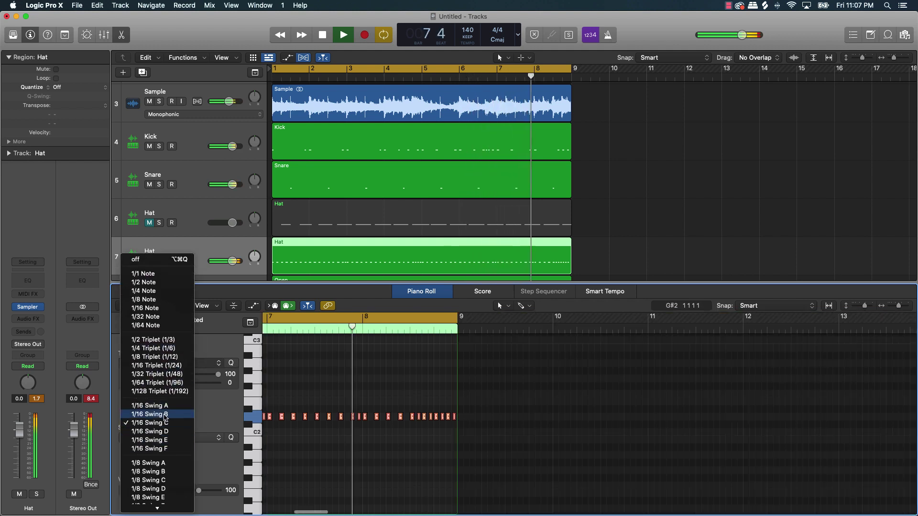
left_click(165, 415)
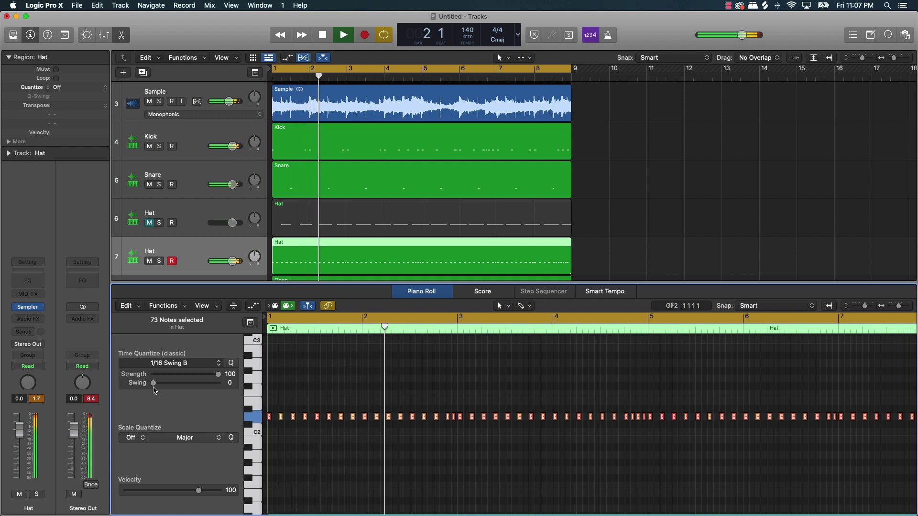
left_click_drag(154, 383, 163, 382)
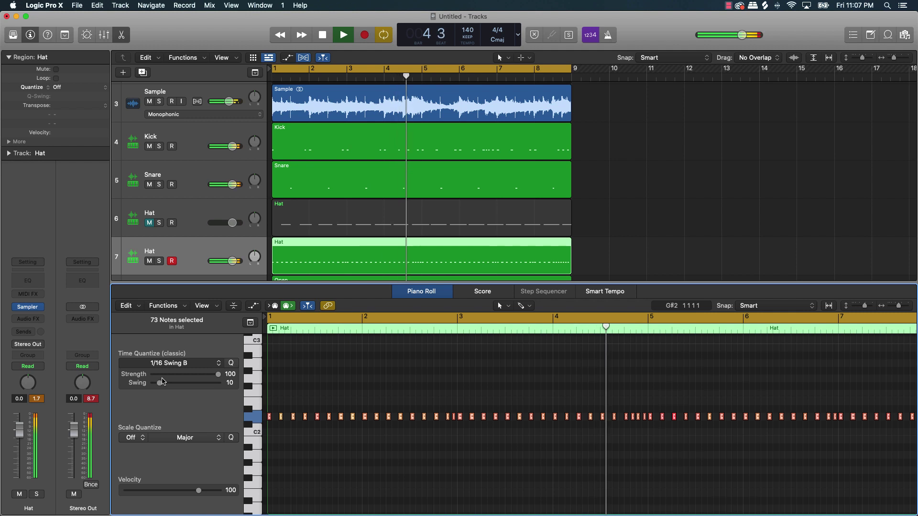
left_click(434, 389)
key("e")
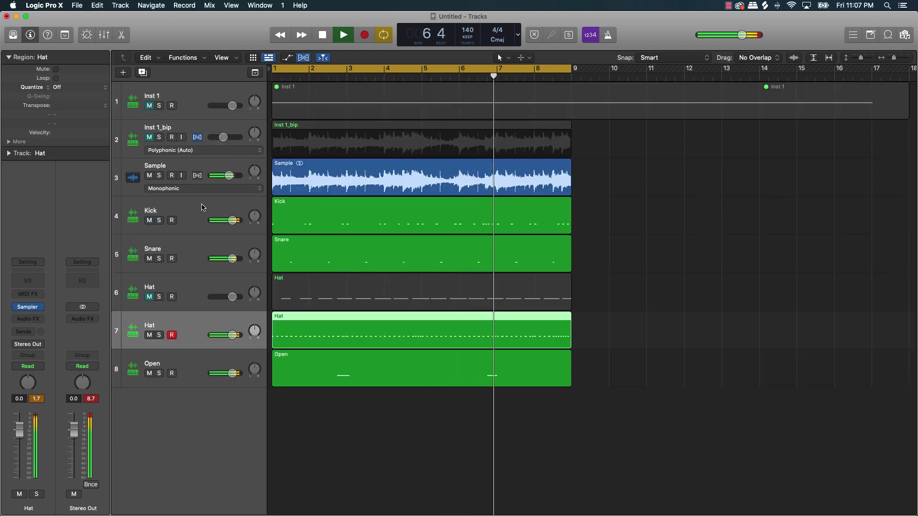
Stop playback and add a stereo Remix FX effect after Vinyl on the Sample track
left_click(136, 175)
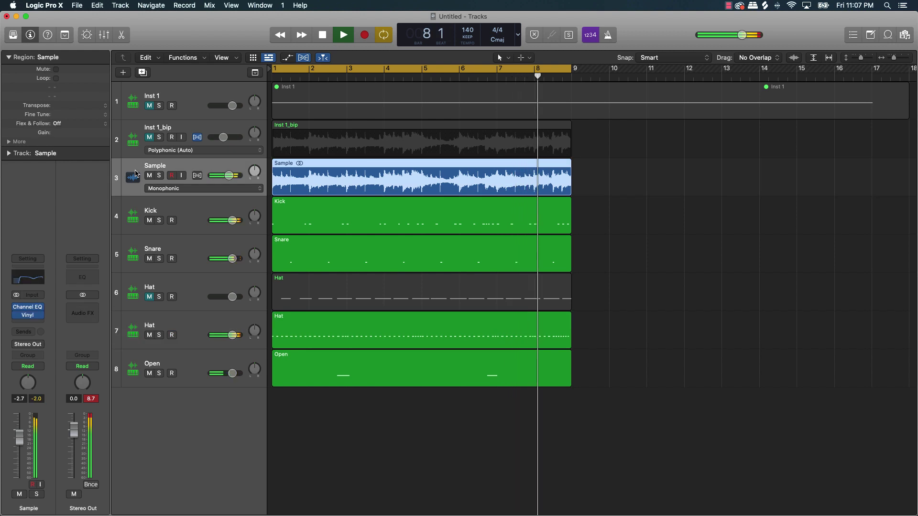
key("space")
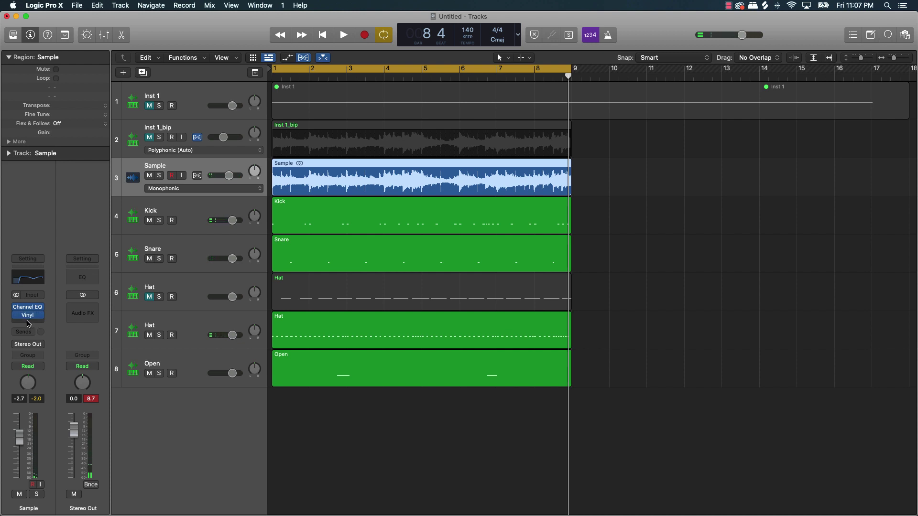
left_click(29, 324)
mouse_move(62, 457)
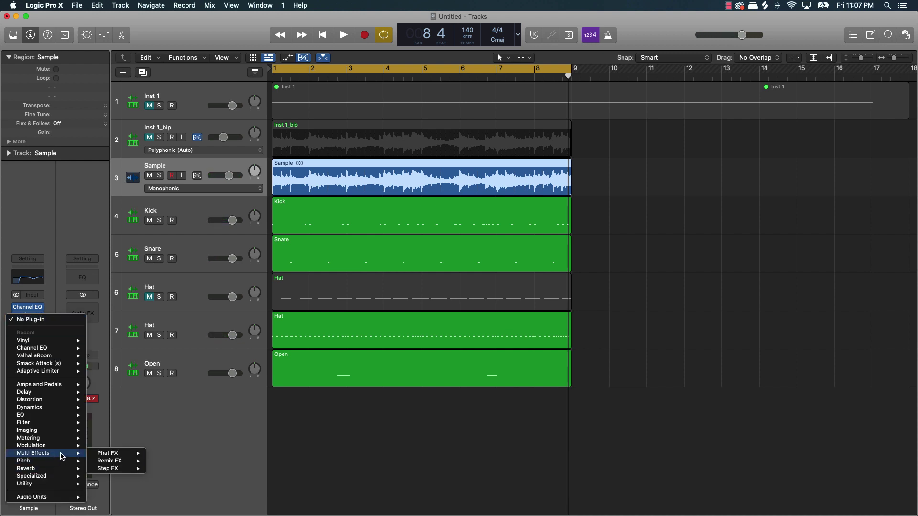
mouse_move(133, 458)
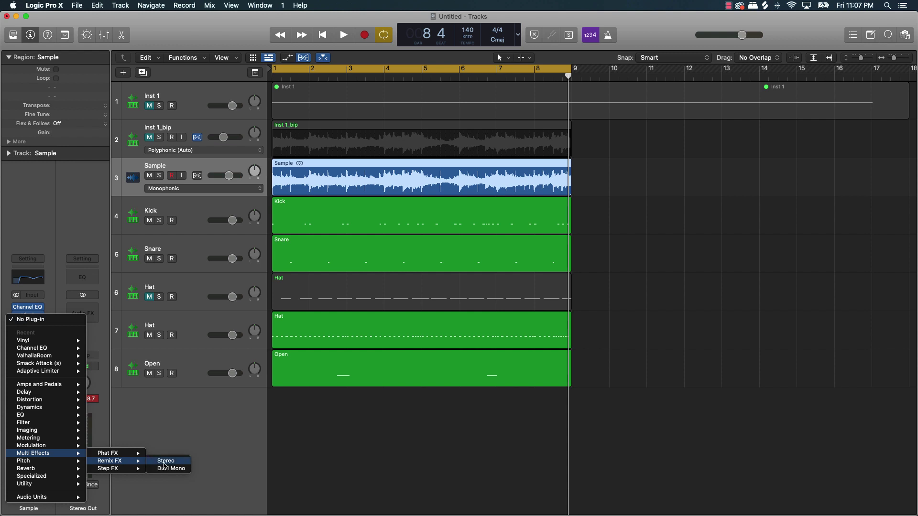
left_click(166, 462)
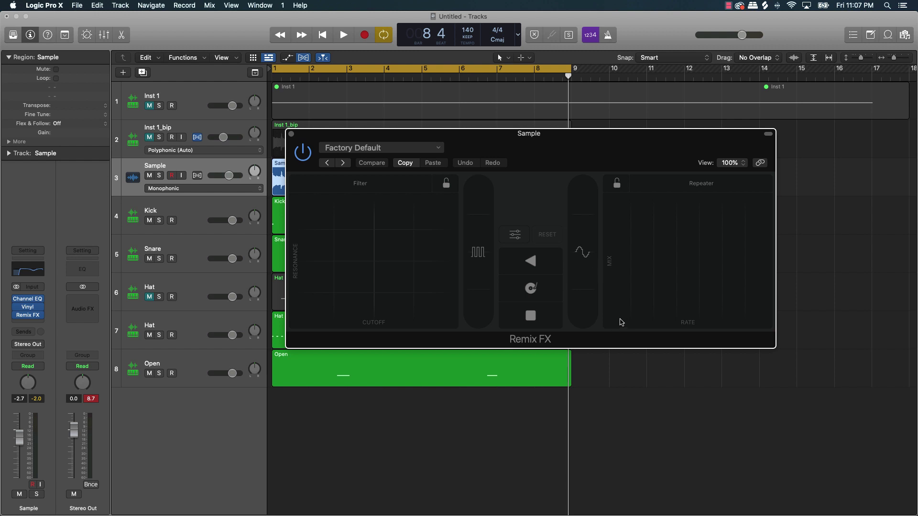
Audition Remix FX's filter, gater, tape stop and repeater on the Sample track during playback, and close its window
key("space")
mouse_move(322, 292)
left_mouse_down()
mouse_move(330, 296)
mouse_move(340, 265)
mouse_move(424, 239)
mouse_move(333, 292)
left_mouse_up()
left_click_drag(493, 294, 488, 297)
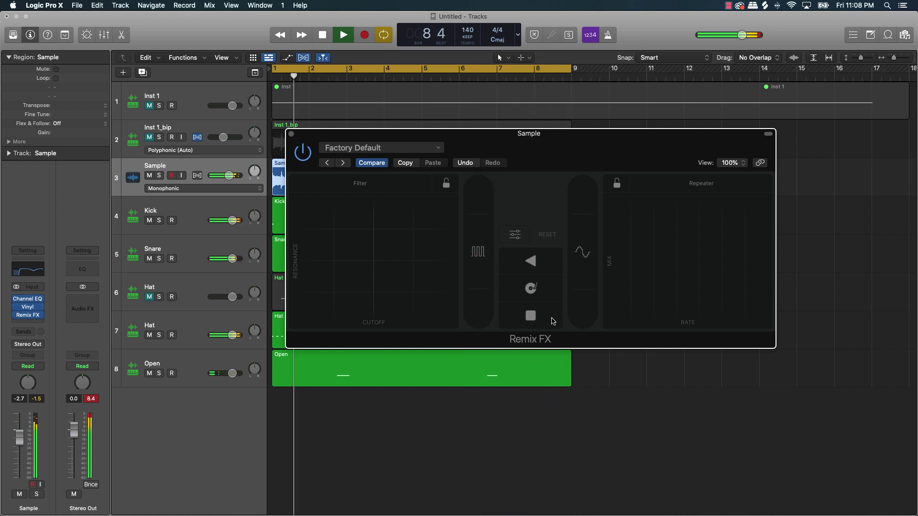
left_click_drag(553, 322, 554, 321)
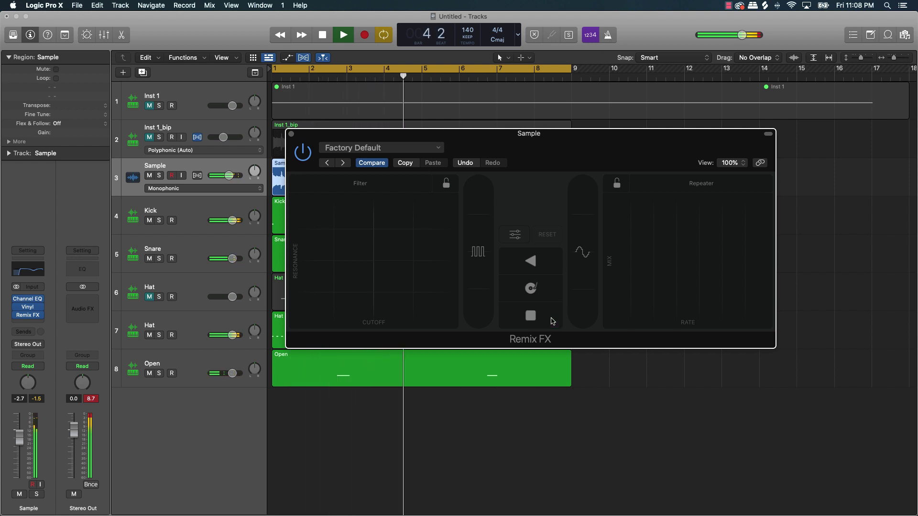
left_click_drag(552, 321, 553, 321)
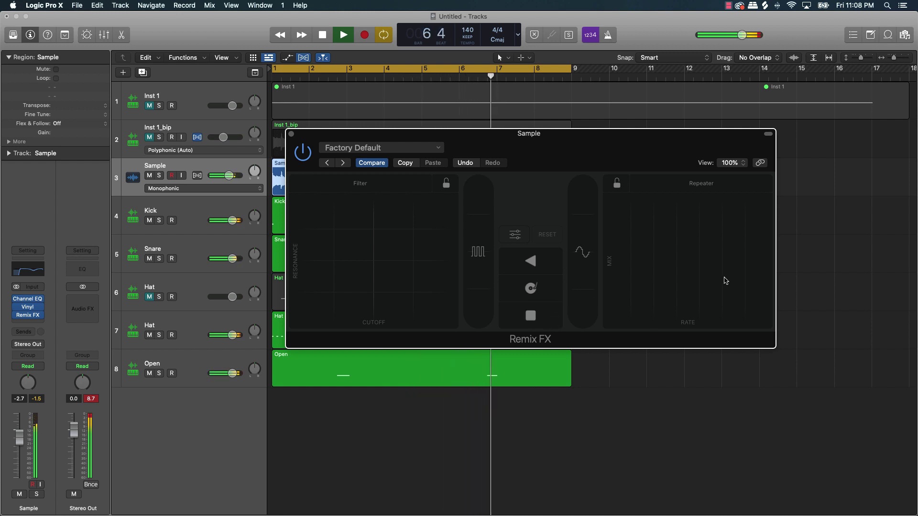
left_click_drag(733, 285, 710, 279)
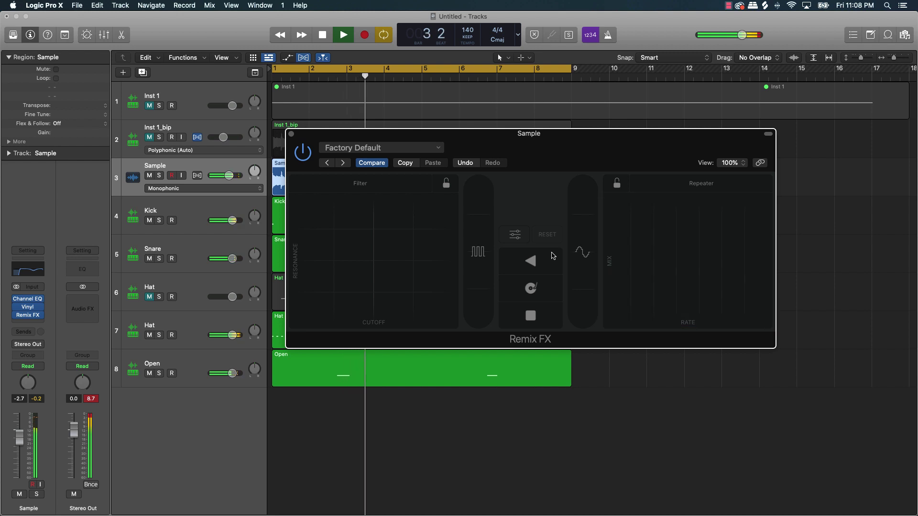
key("space")
left_click(292, 135)
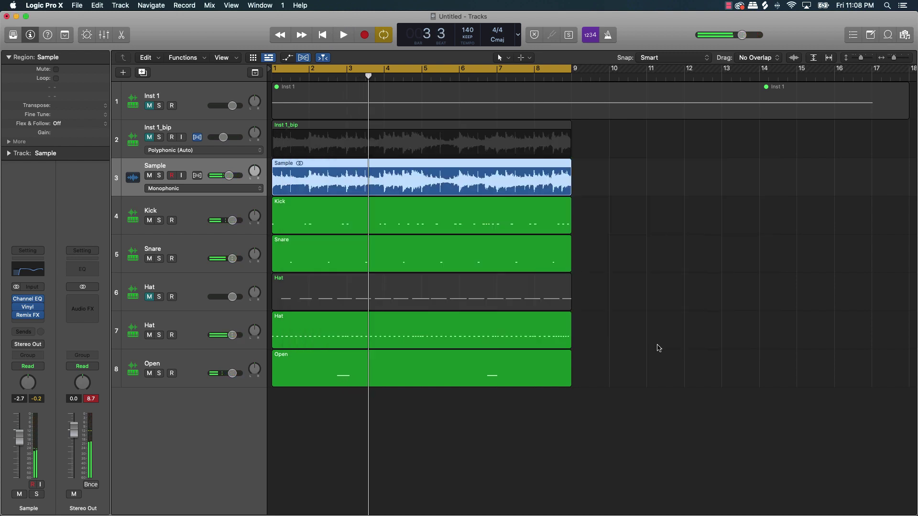